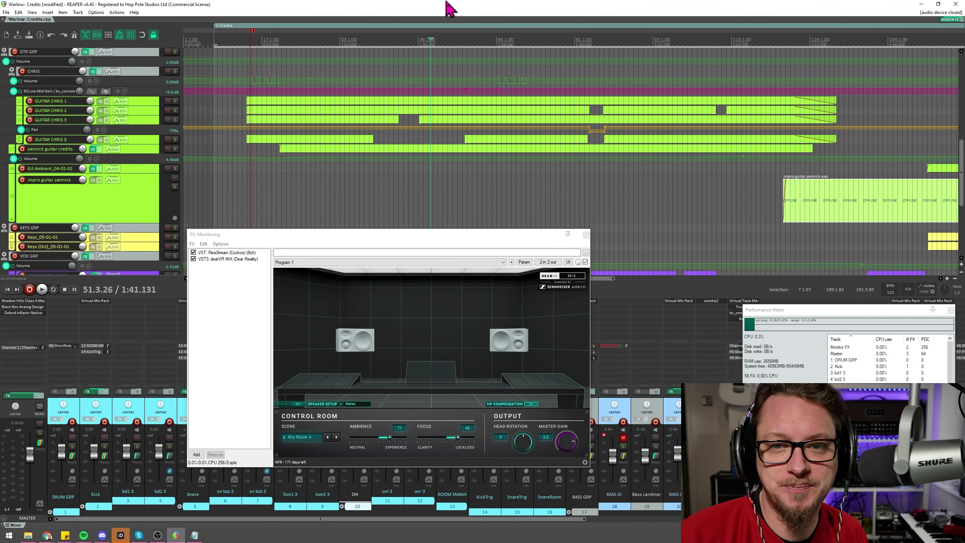
Reactivate the project's audio device and move the FX: Monitoring window up and left
click(381, 252)
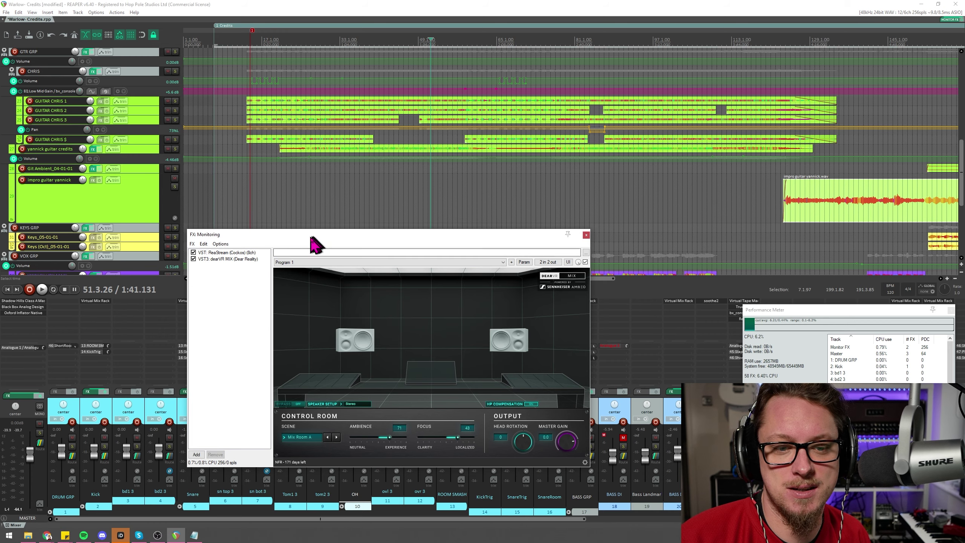
drag(310, 236, 299, 190)
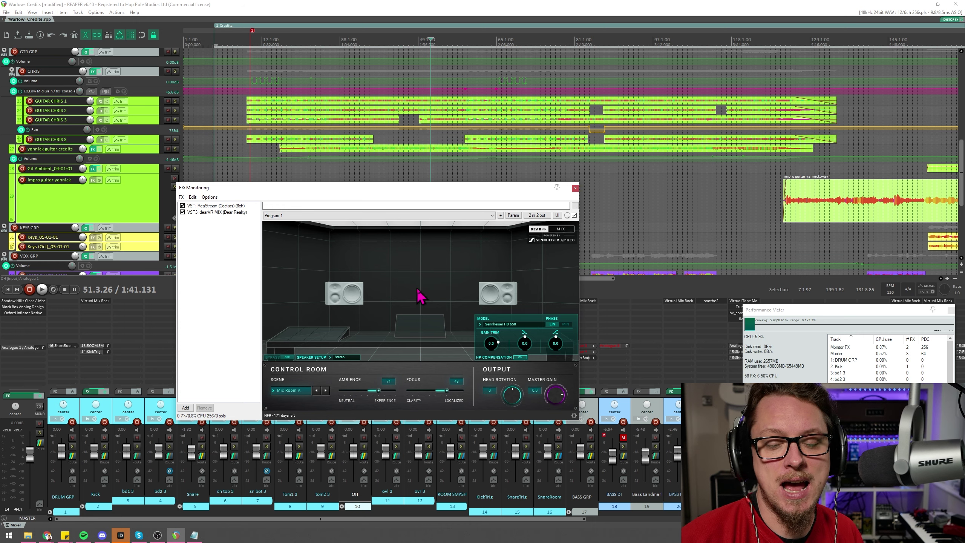
Choose Sennheiser HD 650 headphone compensation and set the play position near bar 58
click(497, 323)
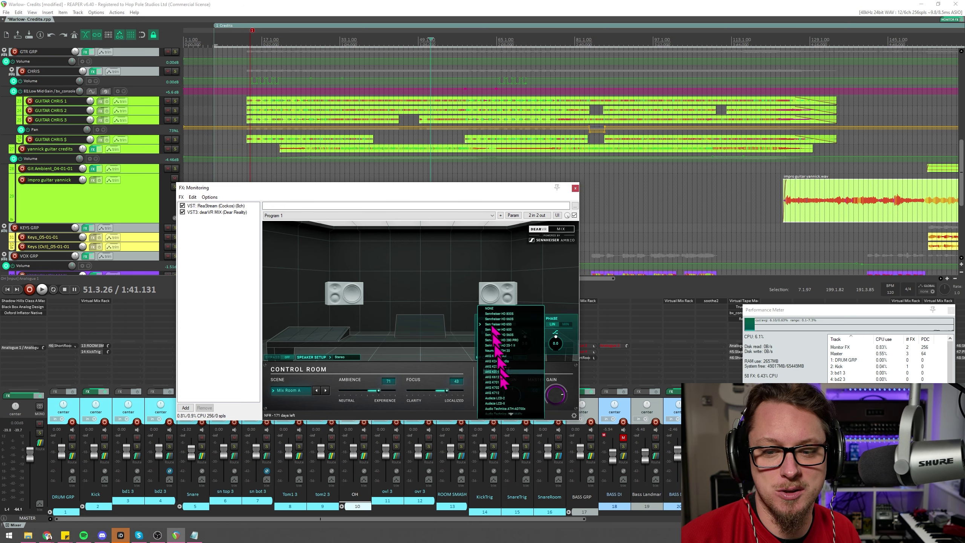
click(511, 325)
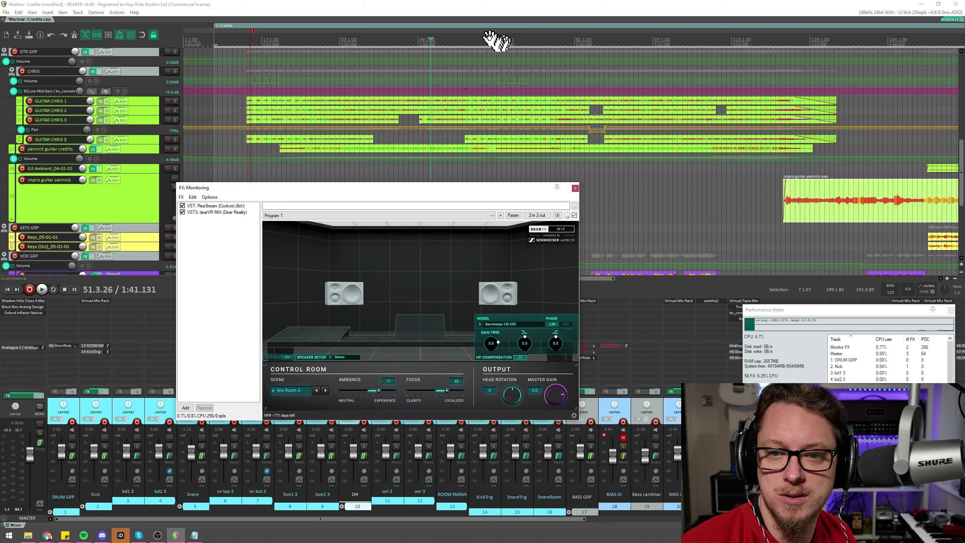
drag(463, 41, 423, 209)
scroll(532, 168, down, 2)
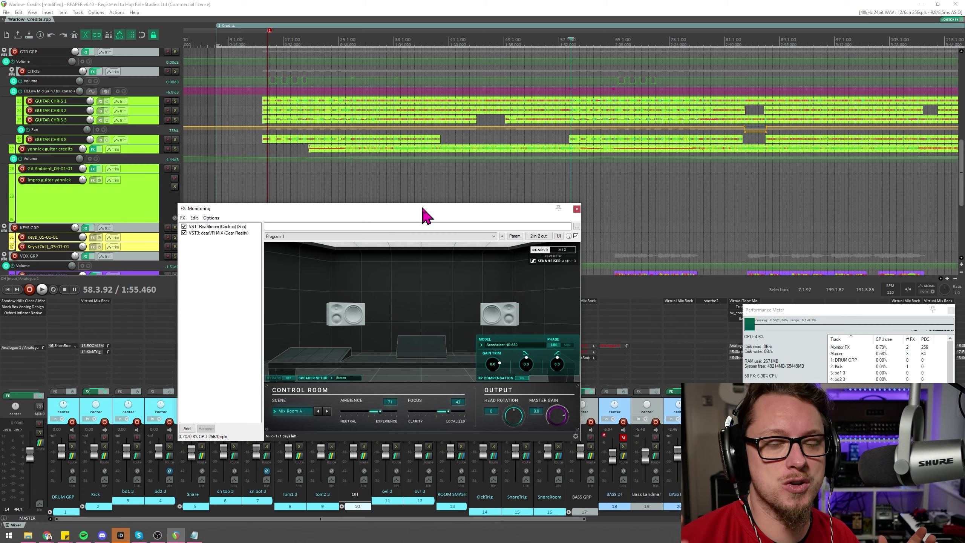
scroll(644, 127, up, 5)
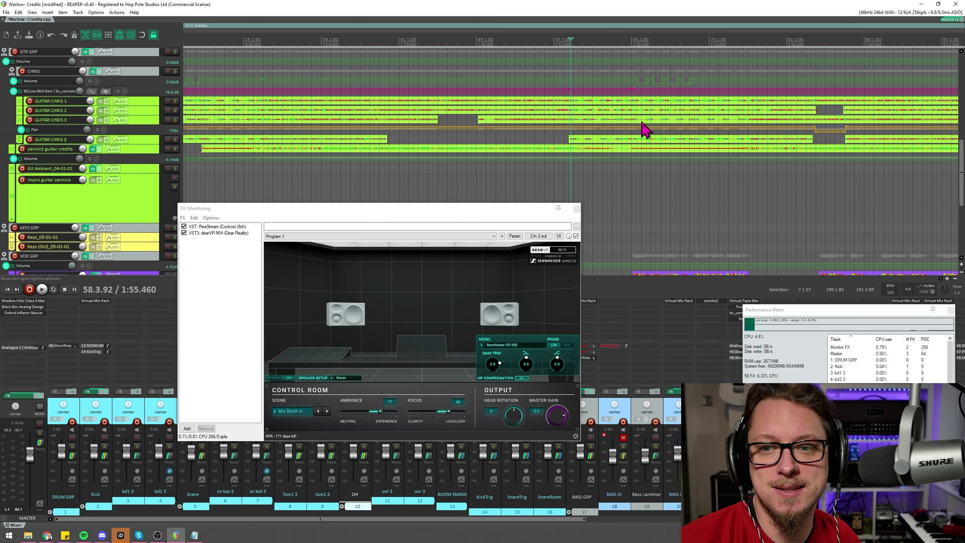
scroll(641, 124, down, 5)
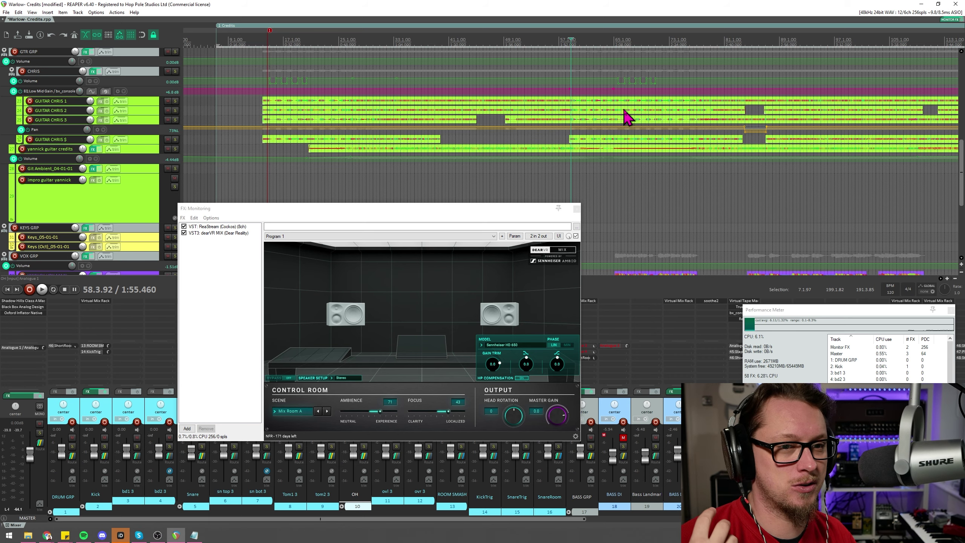
key(space)
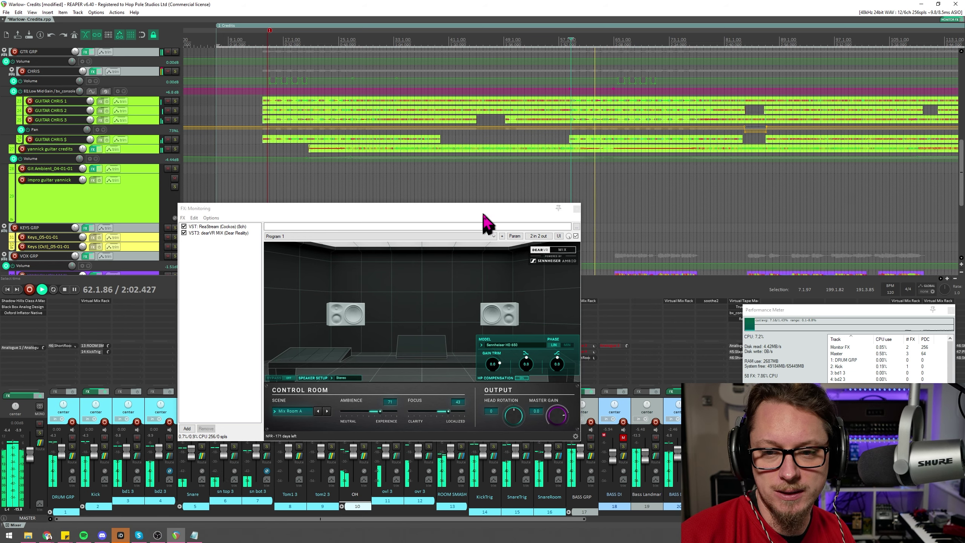
drag(483, 215, 400, 193)
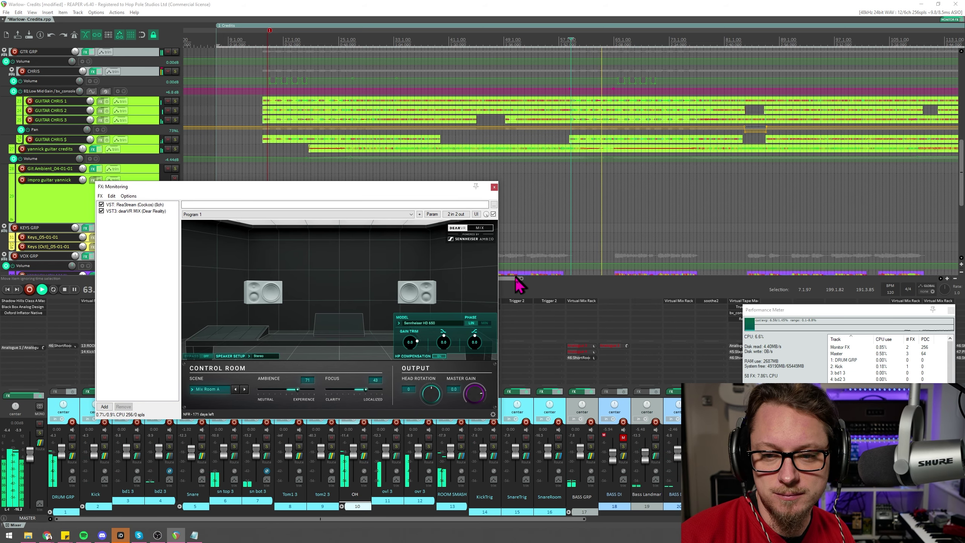
drag(518, 280, 603, 280)
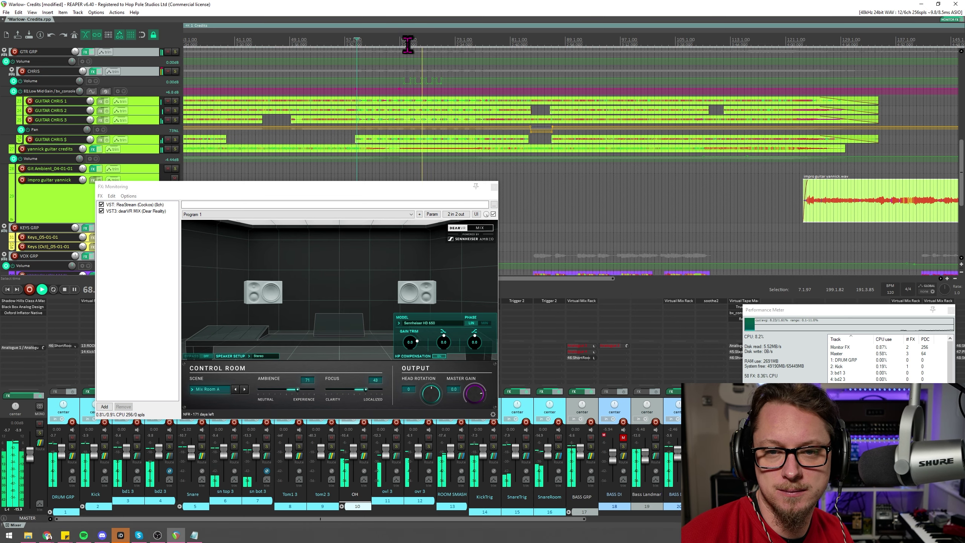
click(404, 44)
key(space)
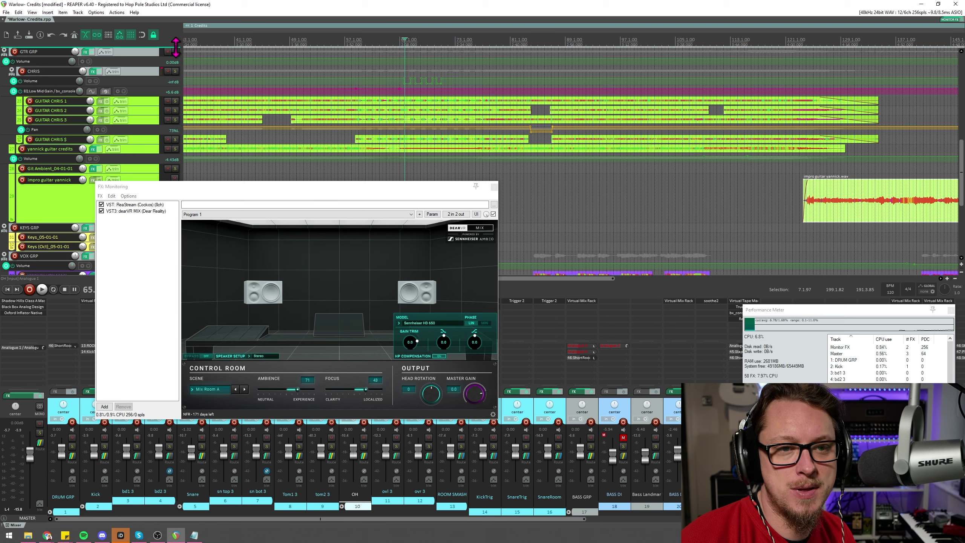
click(175, 52)
key(space)
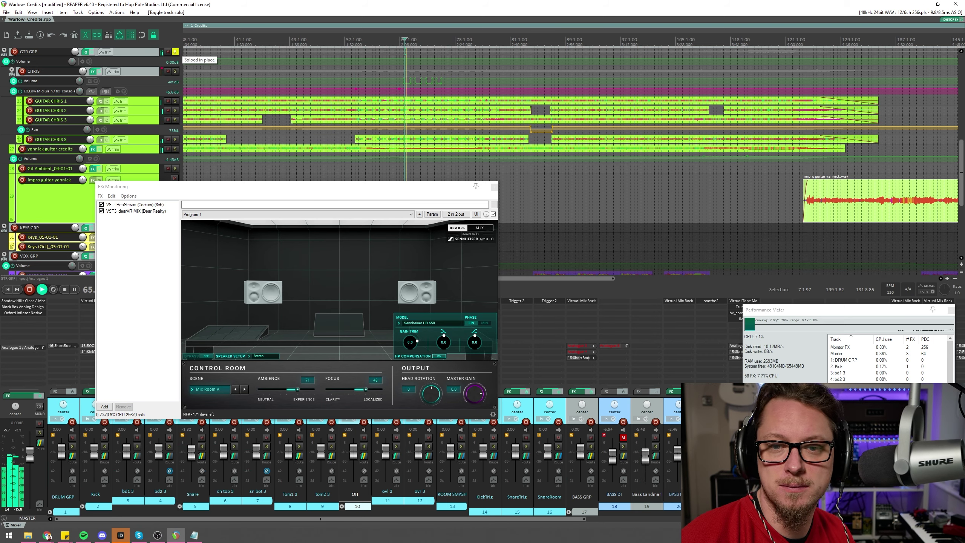
scroll(194, 137, up, 2)
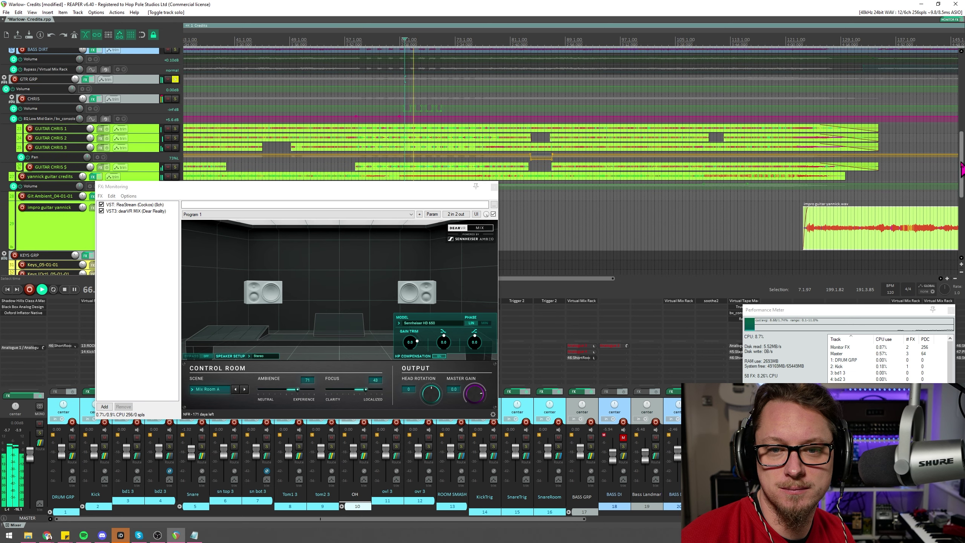
key(space)
click(176, 80)
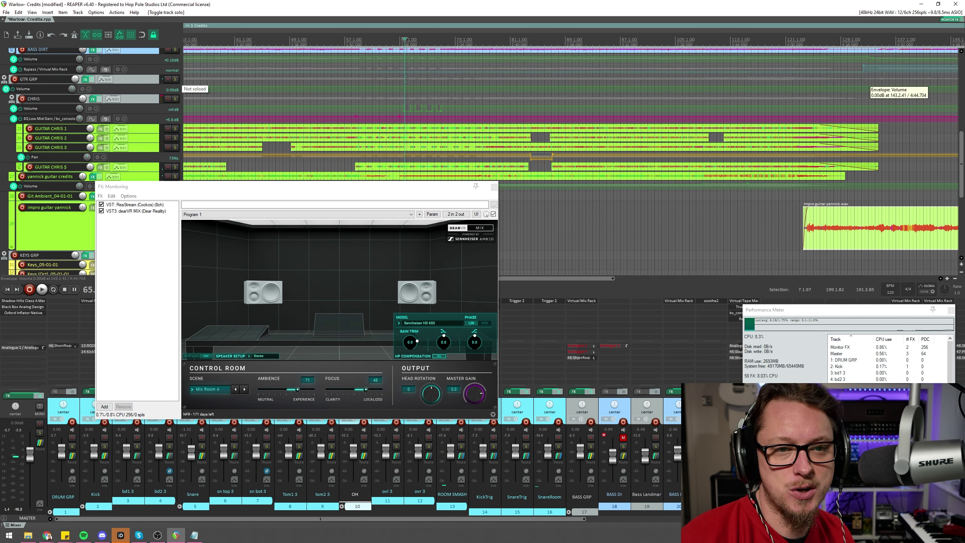
scroll(117, 87, up, 4)
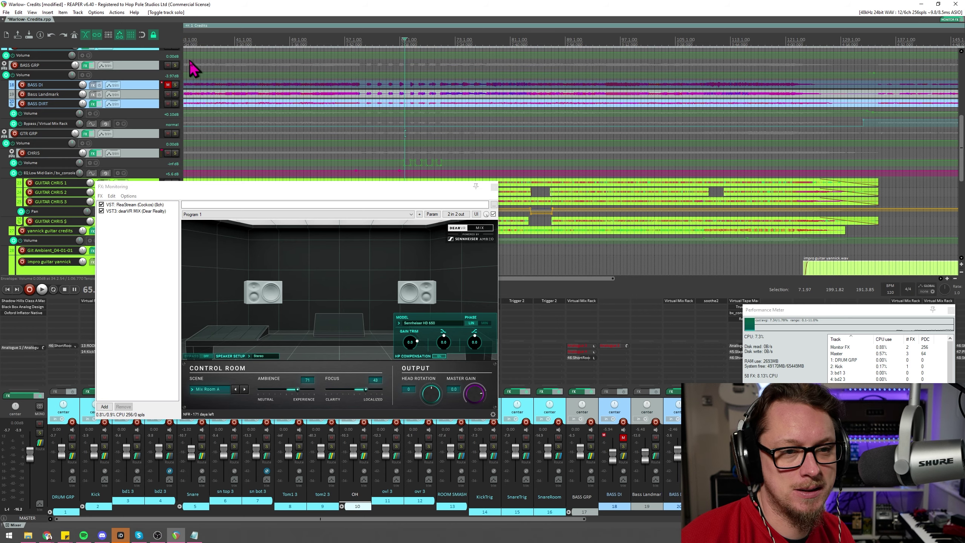
click(175, 65)
key(space)
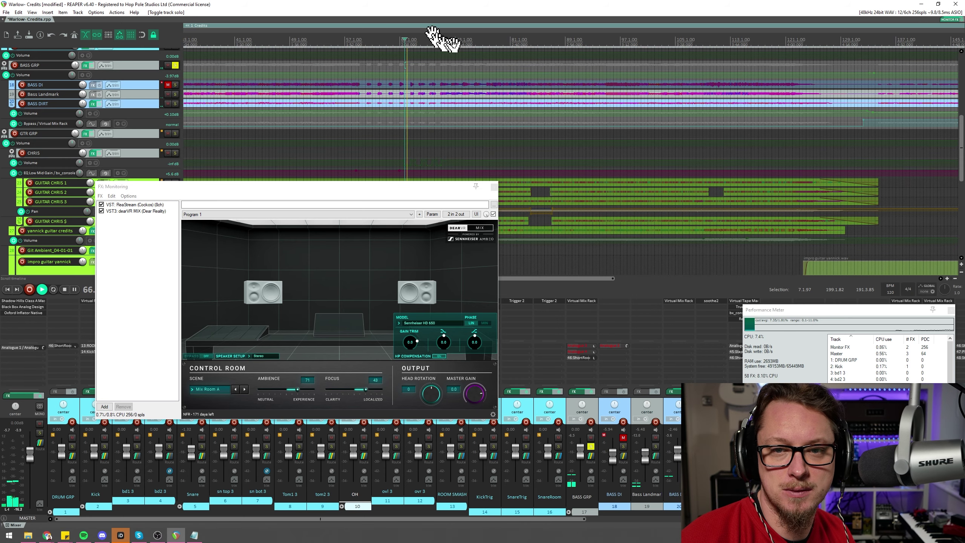
click(453, 42)
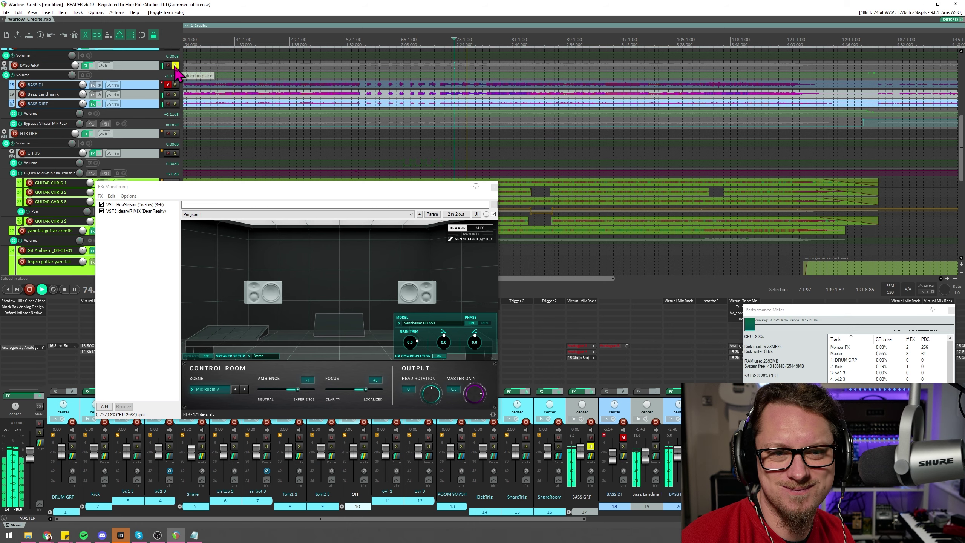
key(space)
click(176, 64)
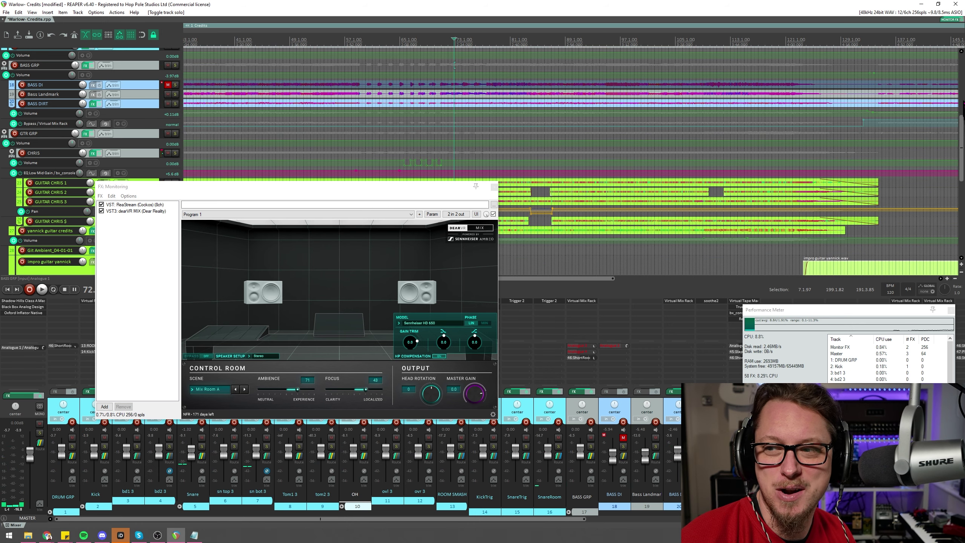
scroll(467, 130, down, 10)
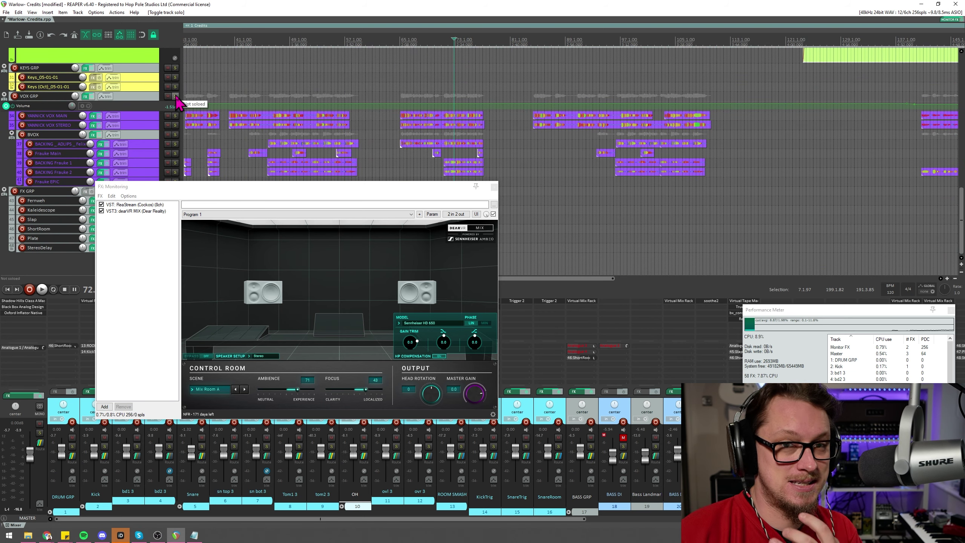
click(175, 96)
key(space)
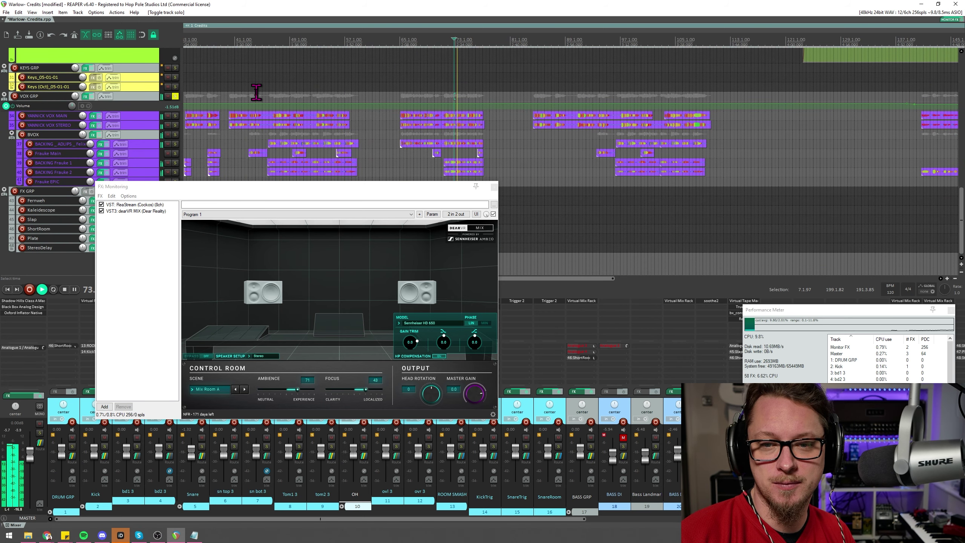
click(175, 96)
key(space)
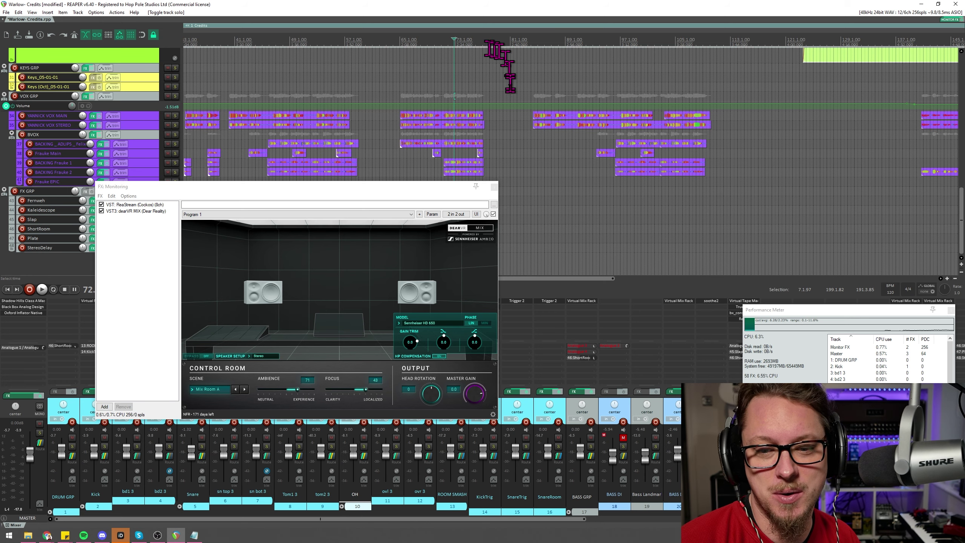
Move ReaStream below dearVR MIX in the monitoring chain and show dearVR MIX's interface
scroll(519, 120, up, 5)
drag(309, 187, 332, 192)
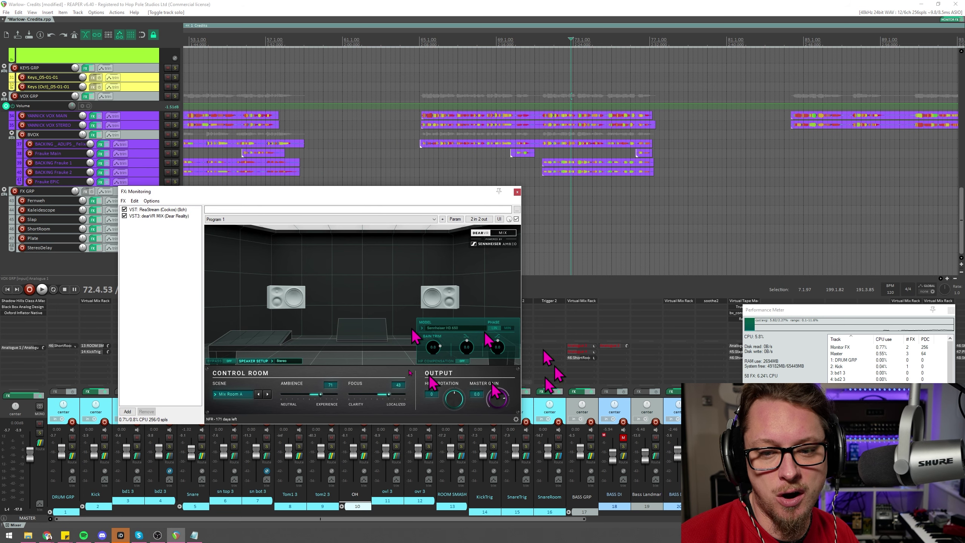
drag(159, 210, 156, 223)
click(149, 210)
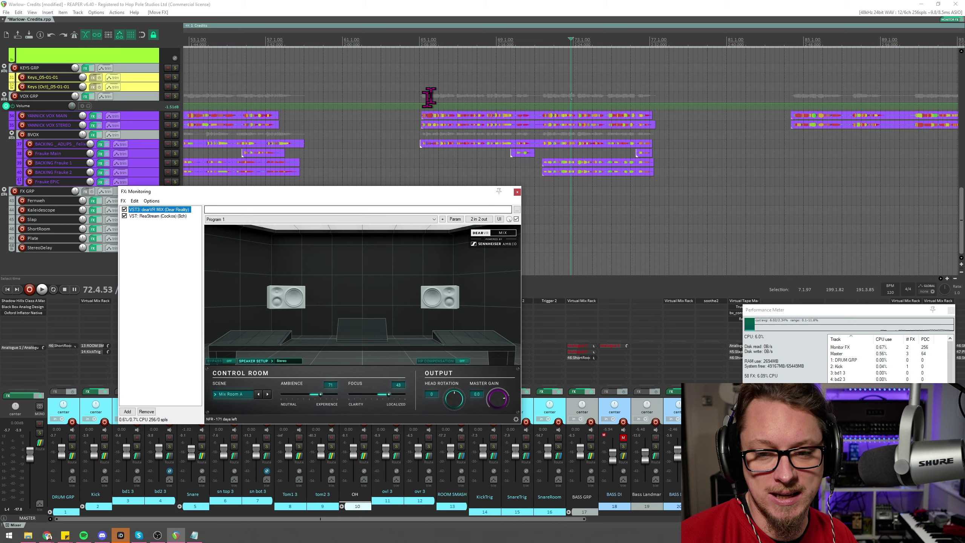
scroll(455, 112, down, 3)
scroll(570, 152, up, 8)
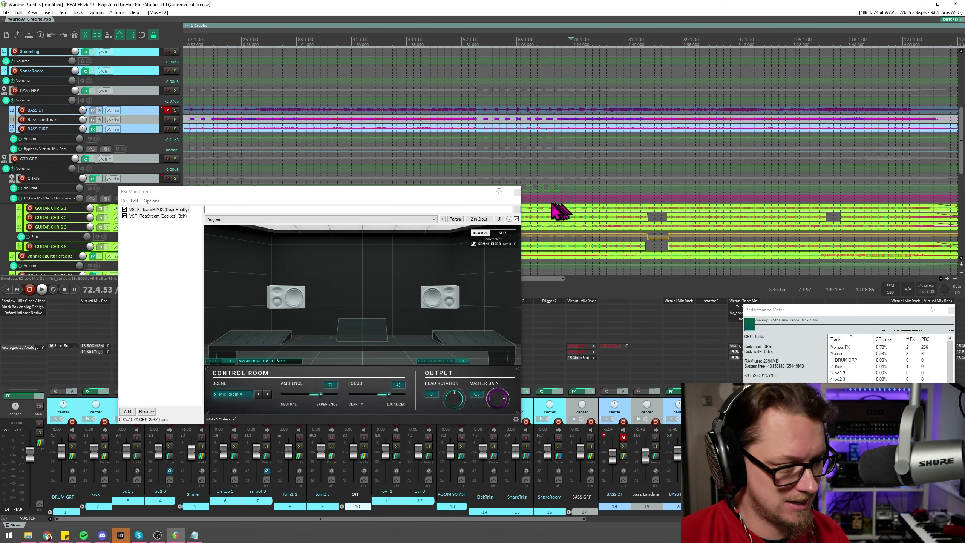
drag(340, 200, 354, 210)
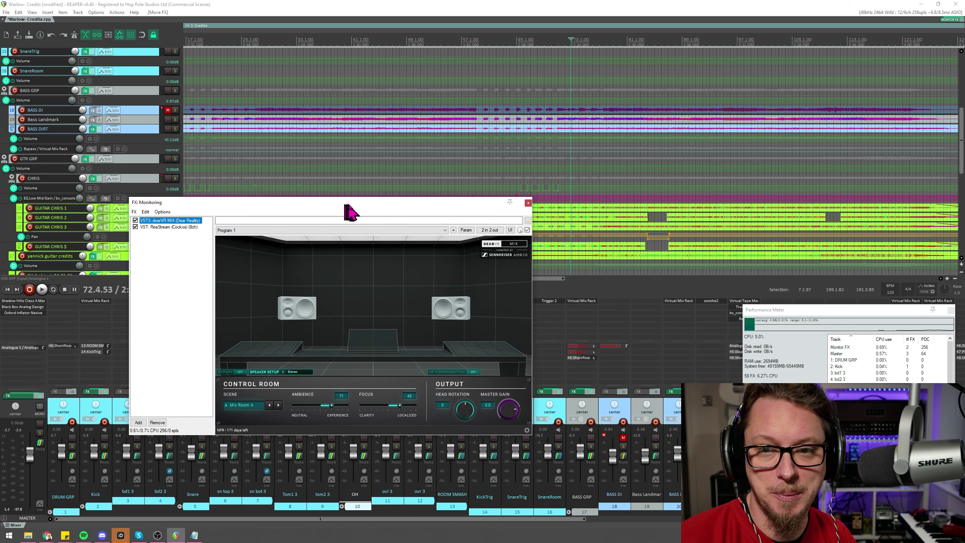
scroll(520, 112, down, 3)
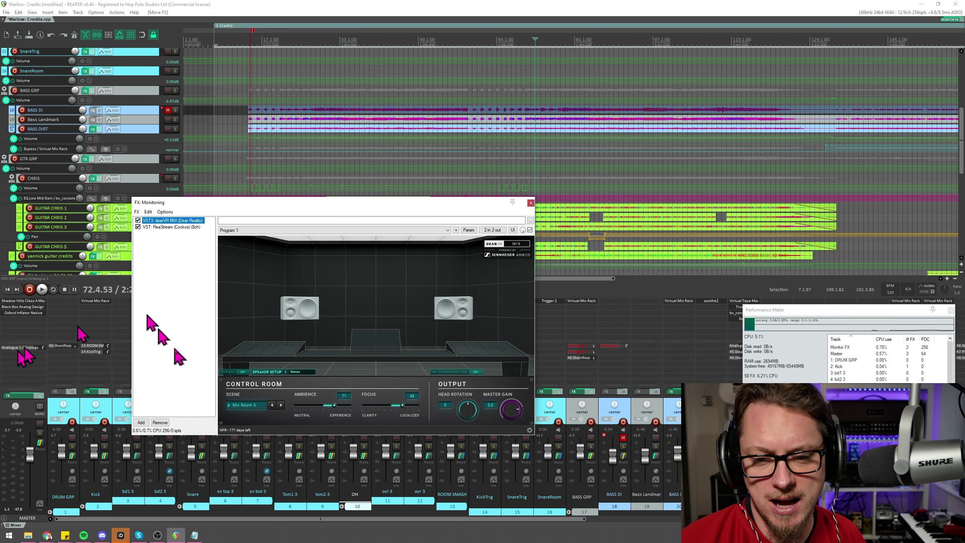
click(249, 405)
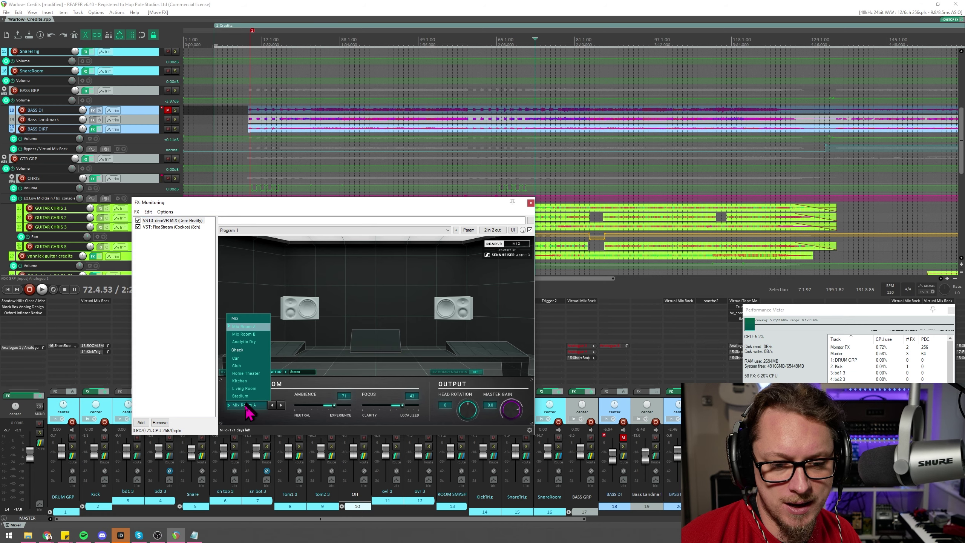
click(248, 410)
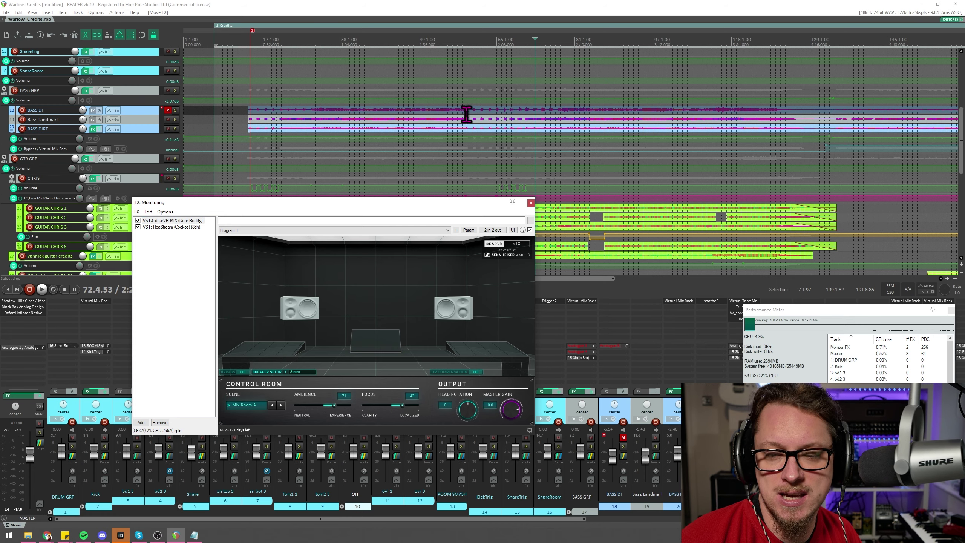
scroll(478, 140, up, 2)
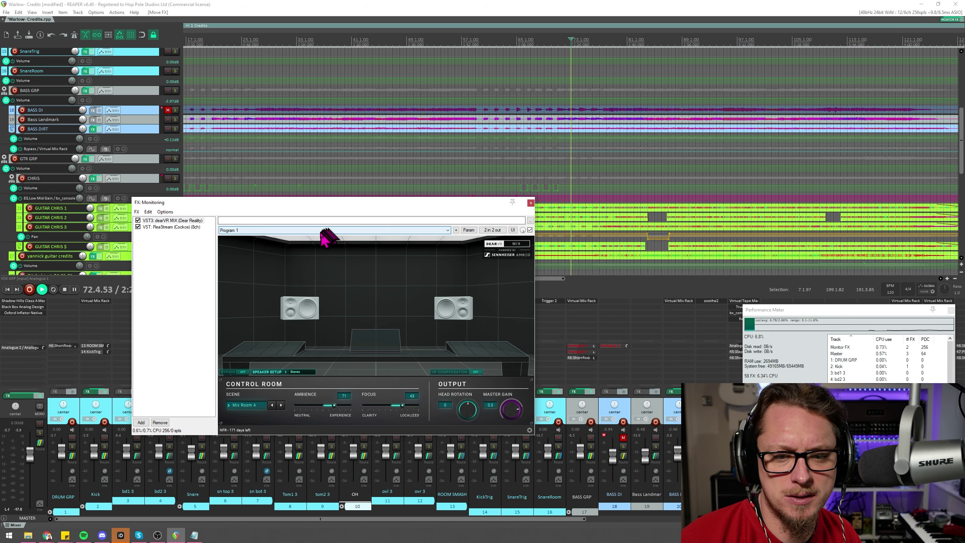
key(space)
scroll(503, 161, down, 2)
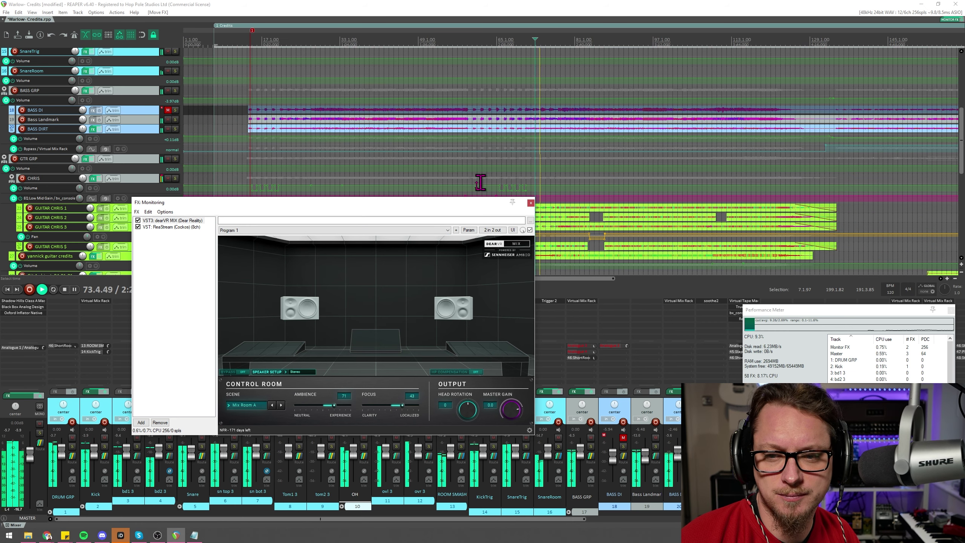
click(242, 373)
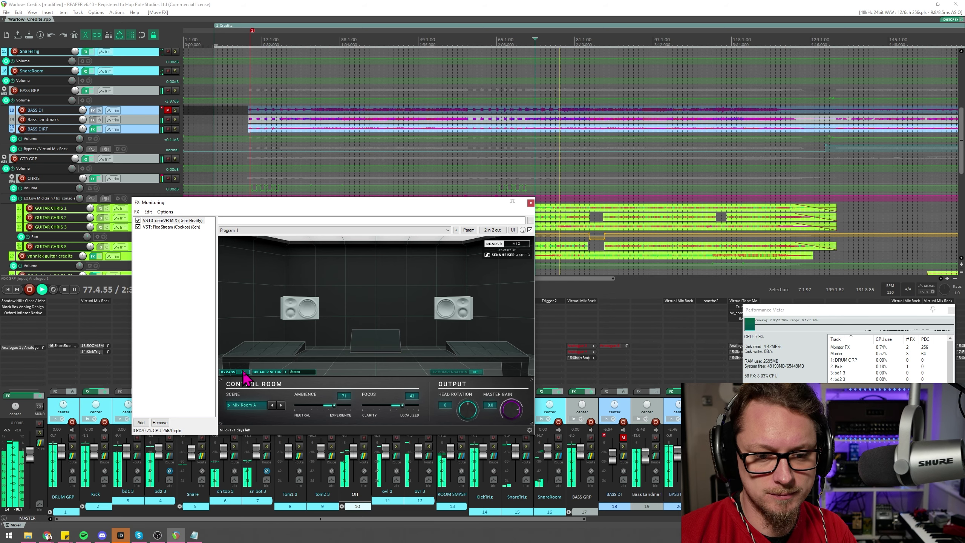
click(243, 372)
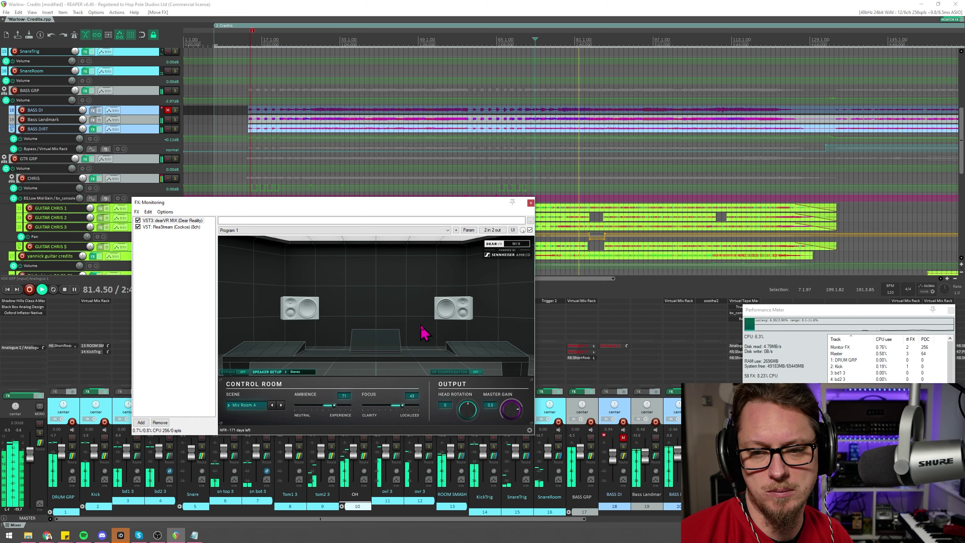
key(space)
key(space)
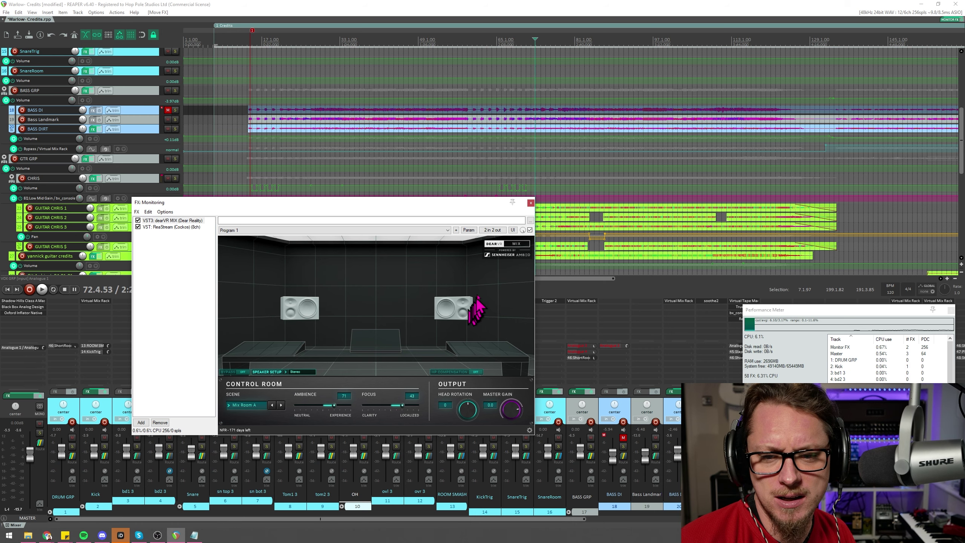
Check the Scene list without changing scene, then zoom the arrange view
click(246, 404)
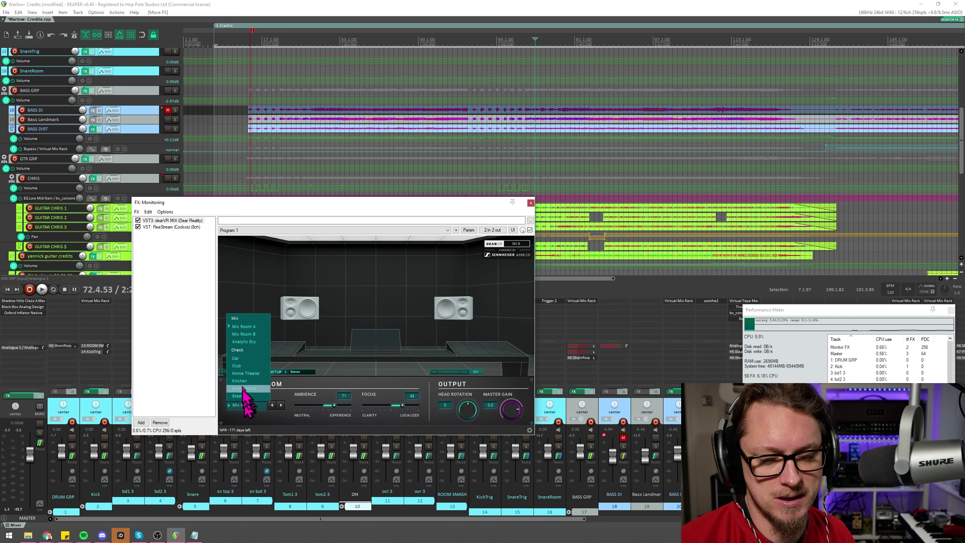
click(305, 393)
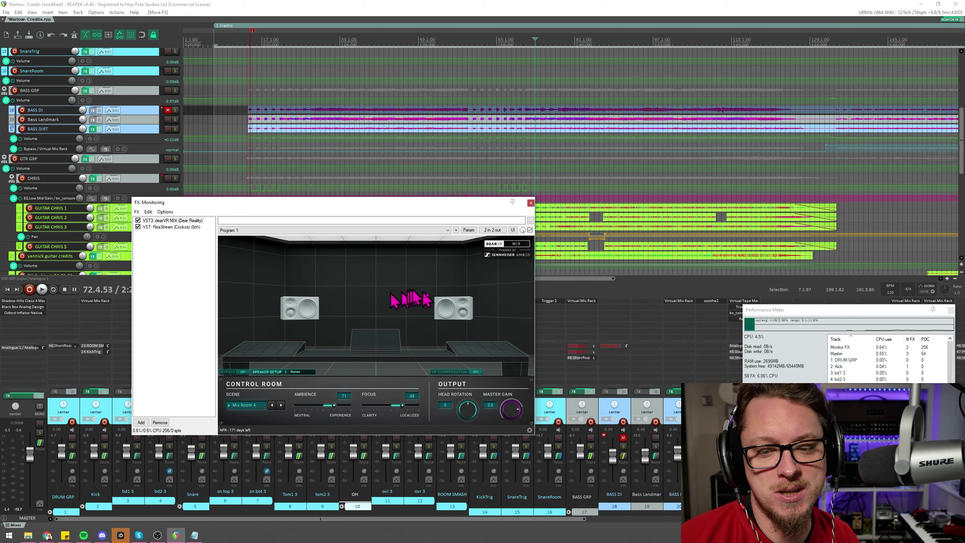
scroll(530, 181, up, 5)
scroll(558, 155, down, 5)
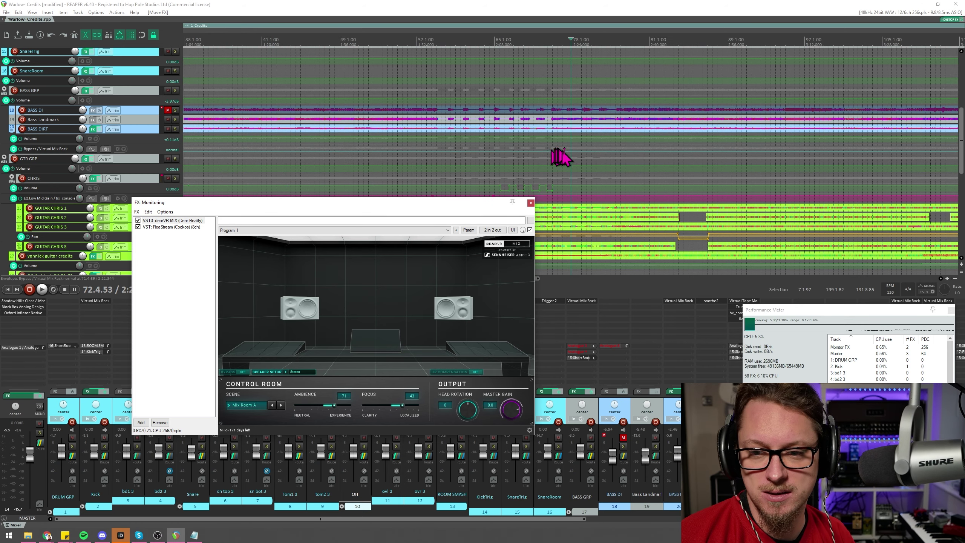
scroll(564, 95, up, 4)
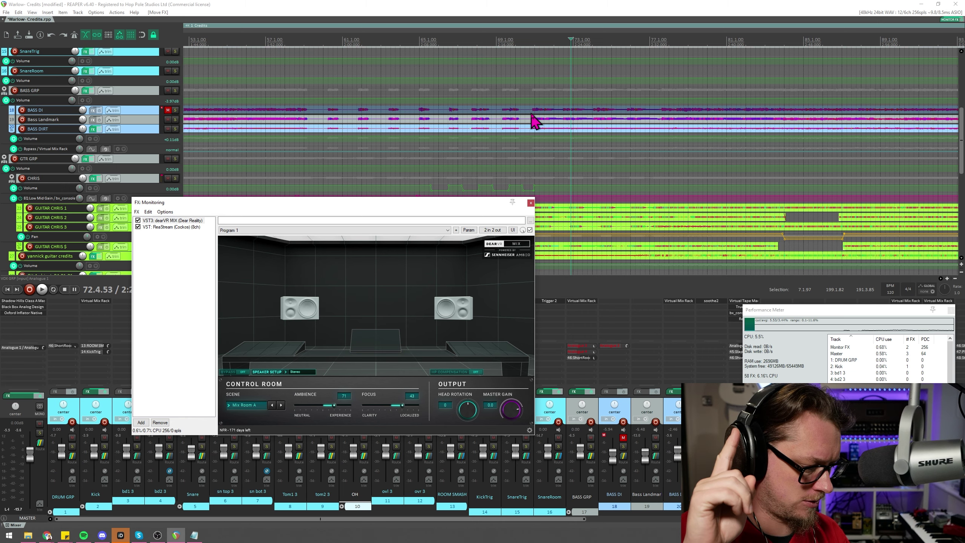
Set the playback start point near bar 75.2 and audition from there
key(space)
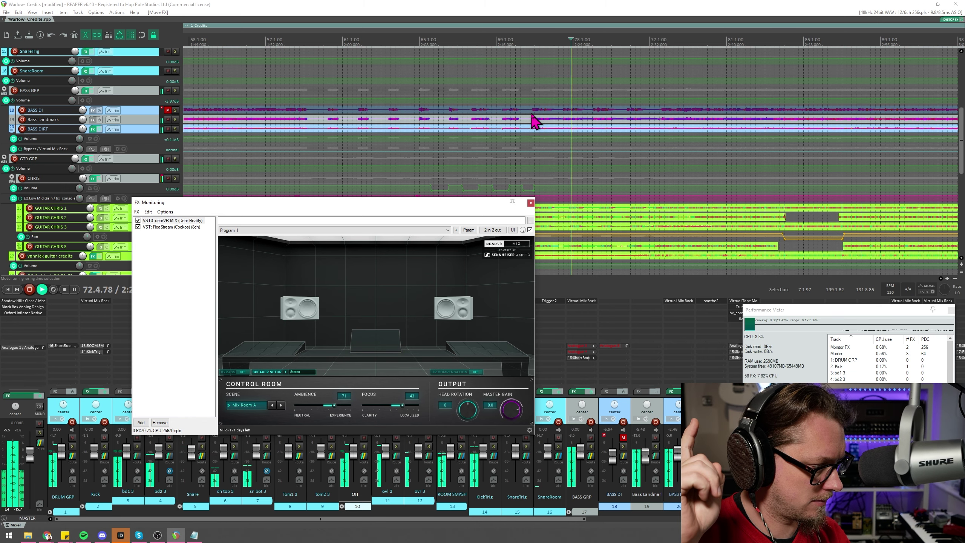
key(space)
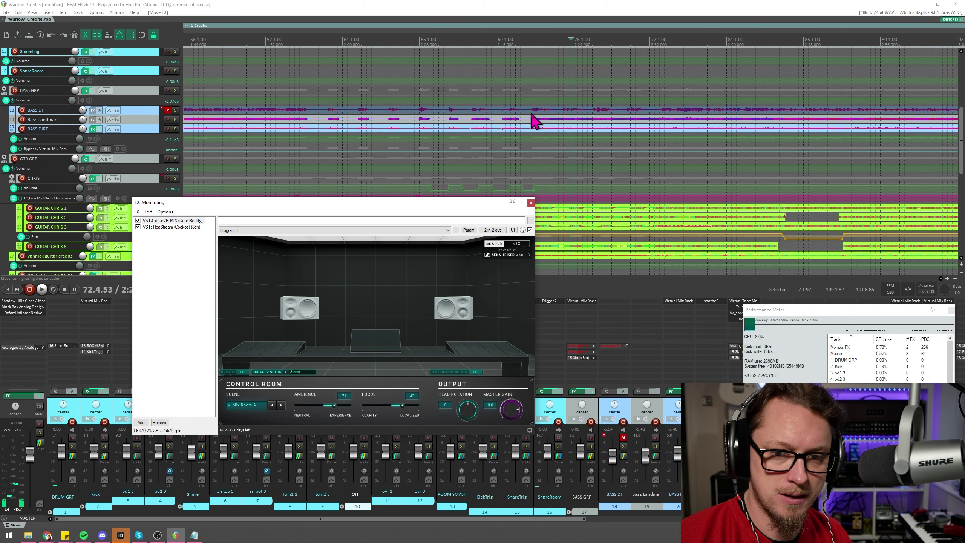
click(618, 42)
key(space)
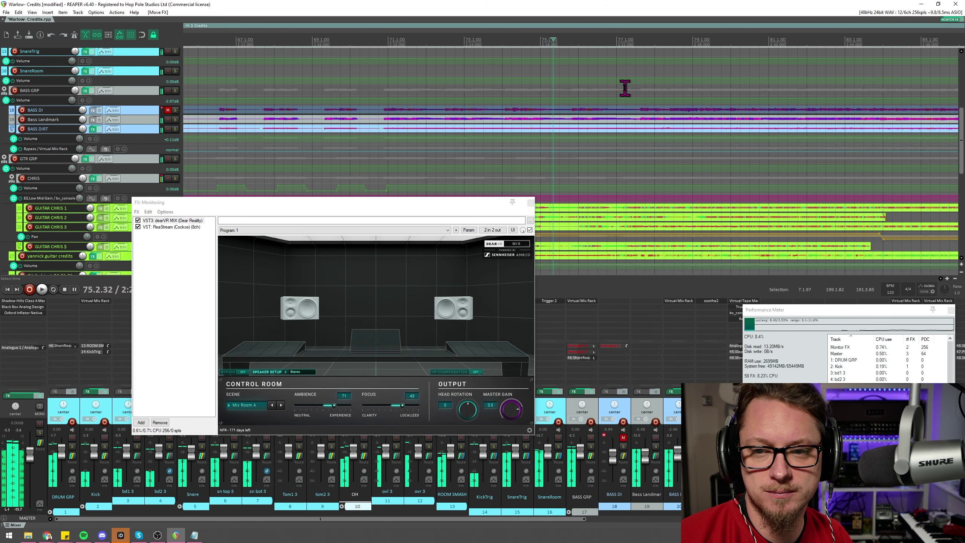
key(space)
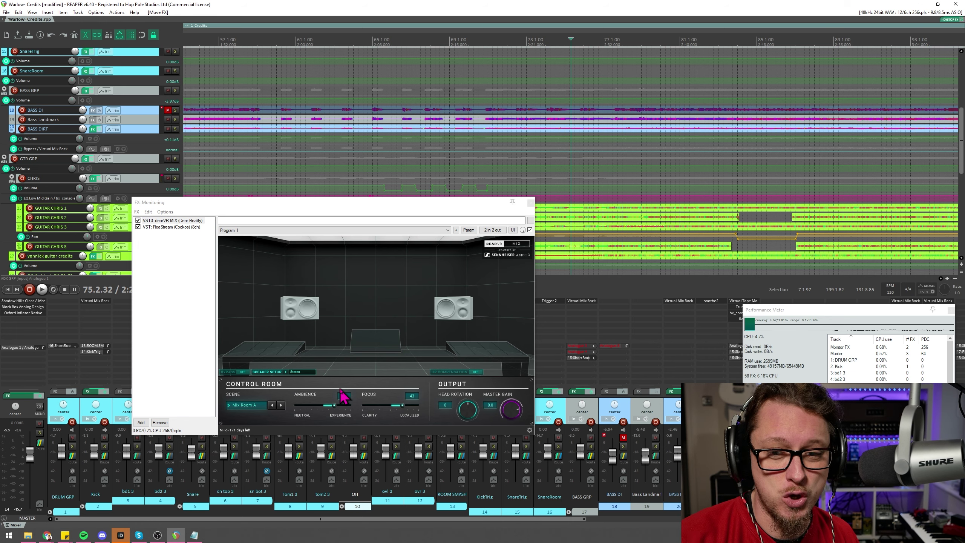
Switch on dearVR MIX's HP Compensation for the Sennheiser HD 650 and close the panel
click(449, 372)
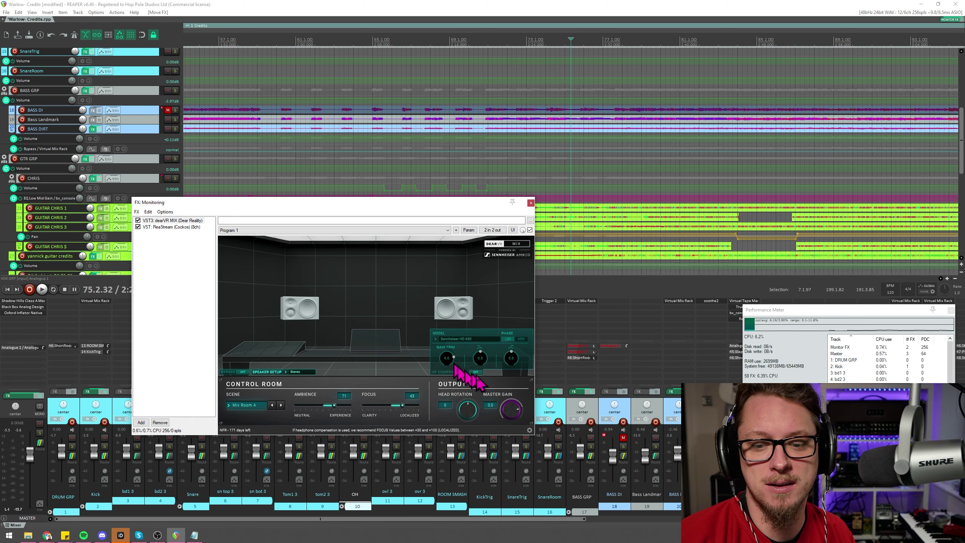
click(475, 371)
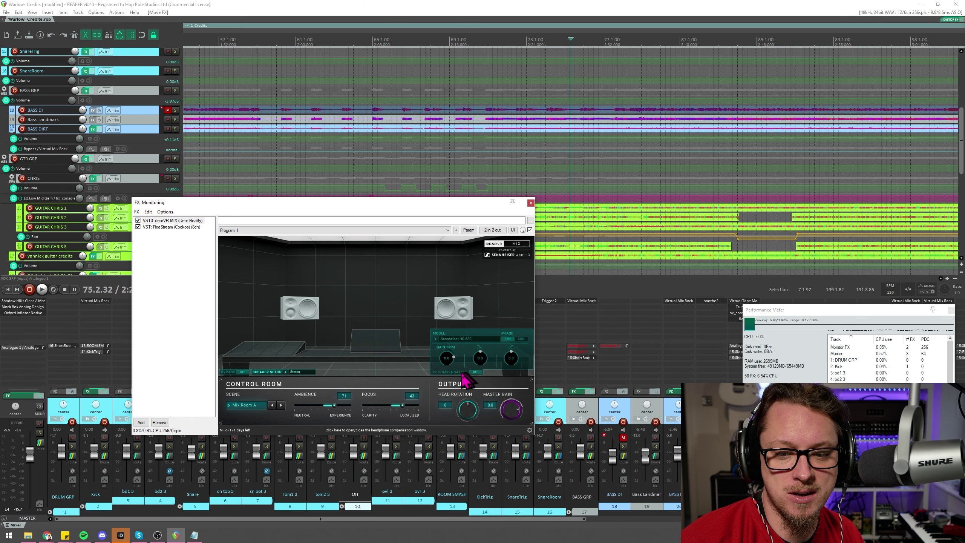
click(463, 374)
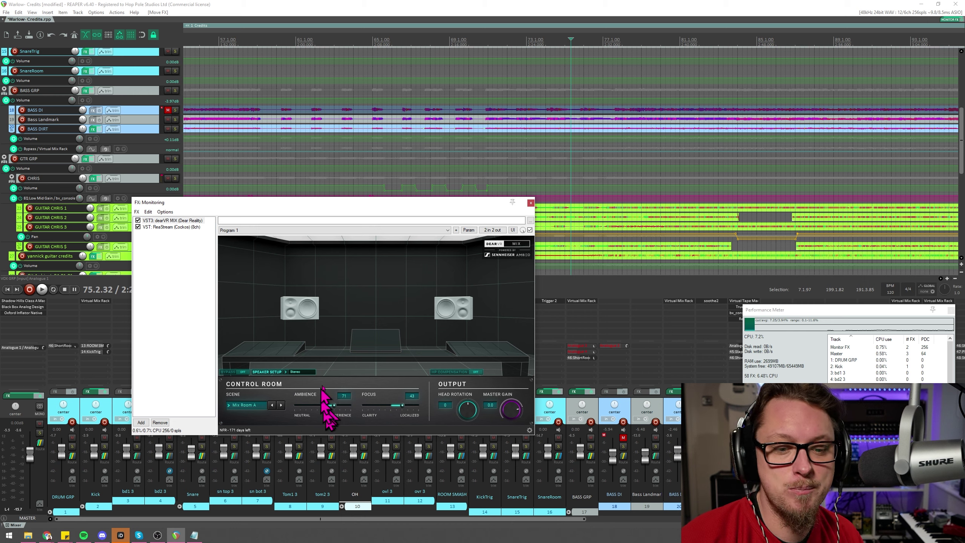
Sweep Ambience between 0 and 81 during playback and settle on a moderate value
drag(334, 405, 285, 405)
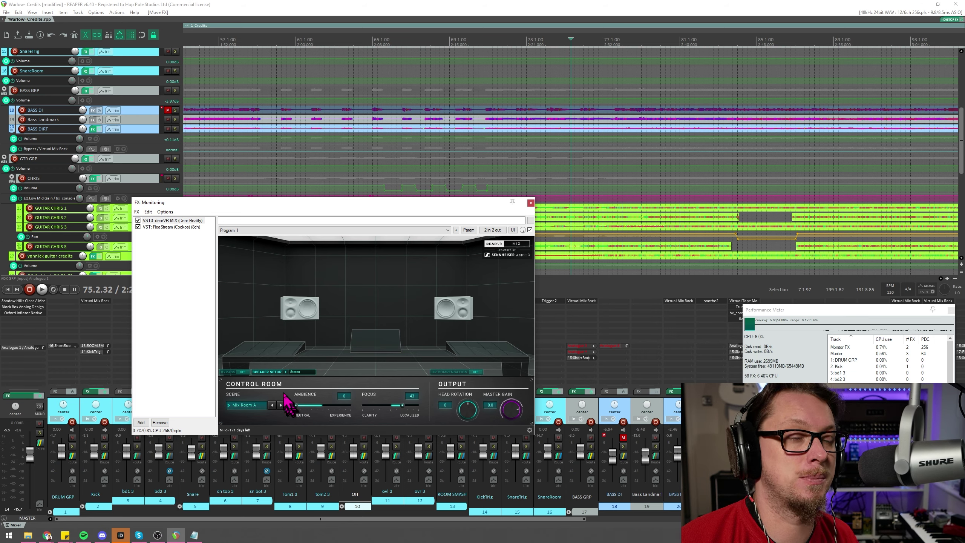
key(space)
drag(297, 412, 355, 416)
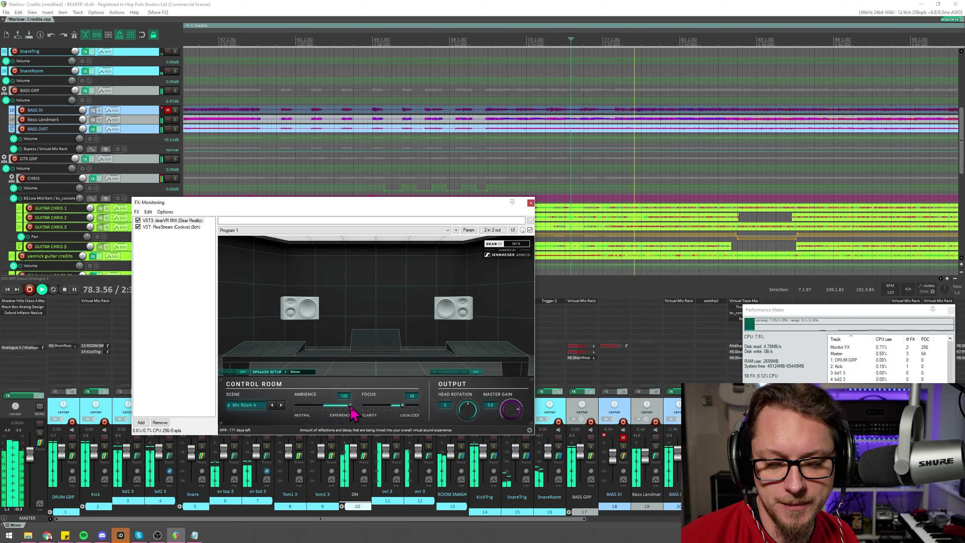
click(296, 405)
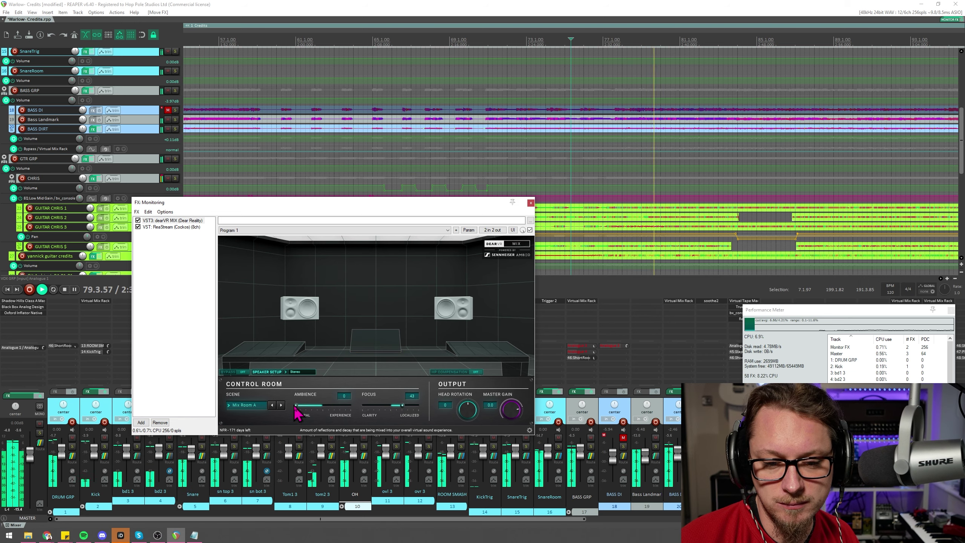
click(337, 406)
click(337, 406)
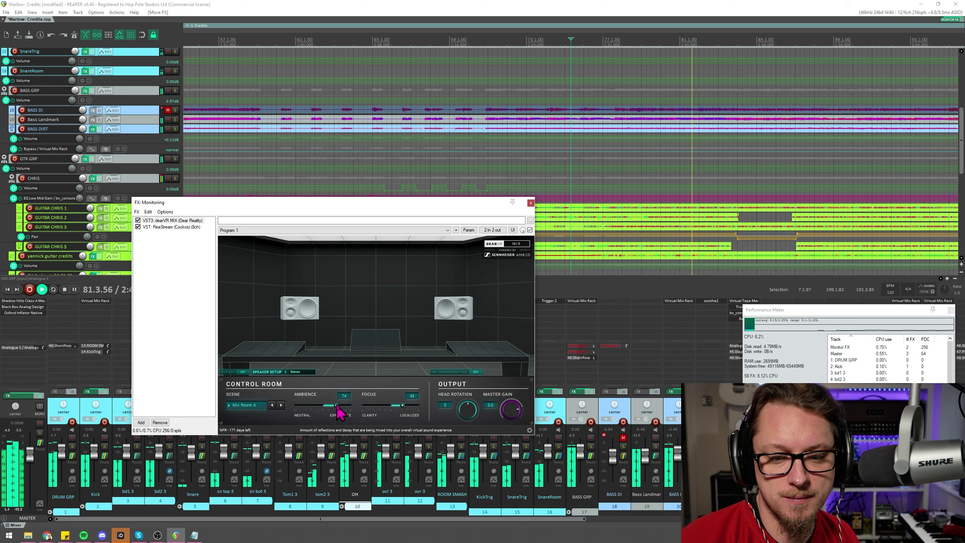
key(space)
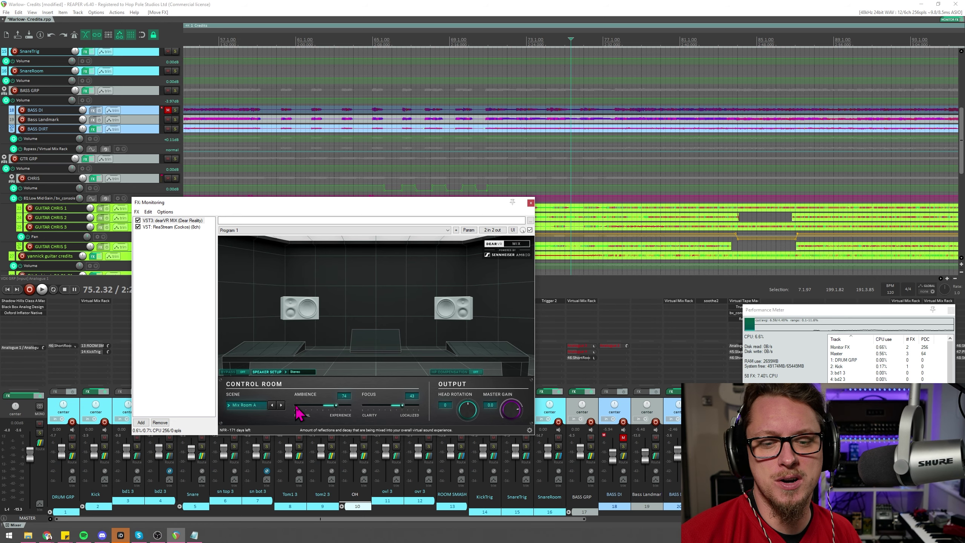
click(332, 406)
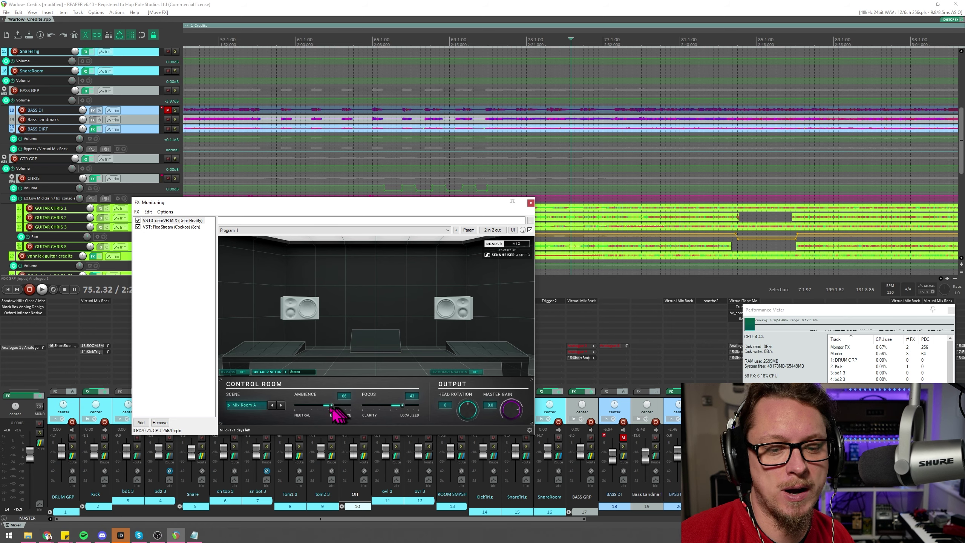
mouse_move(332, 407)
mouse_down()
mouse_move(323, 409)
mouse_move(340, 405)
mouse_up()
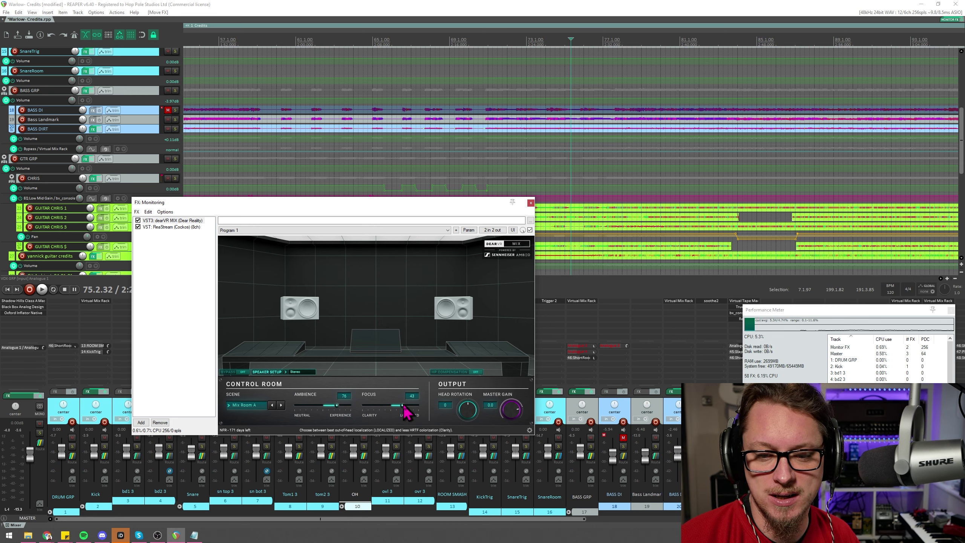
Sweep Focus between -100 and 100 during playback, then set it to 60
drag(403, 406, 423, 410)
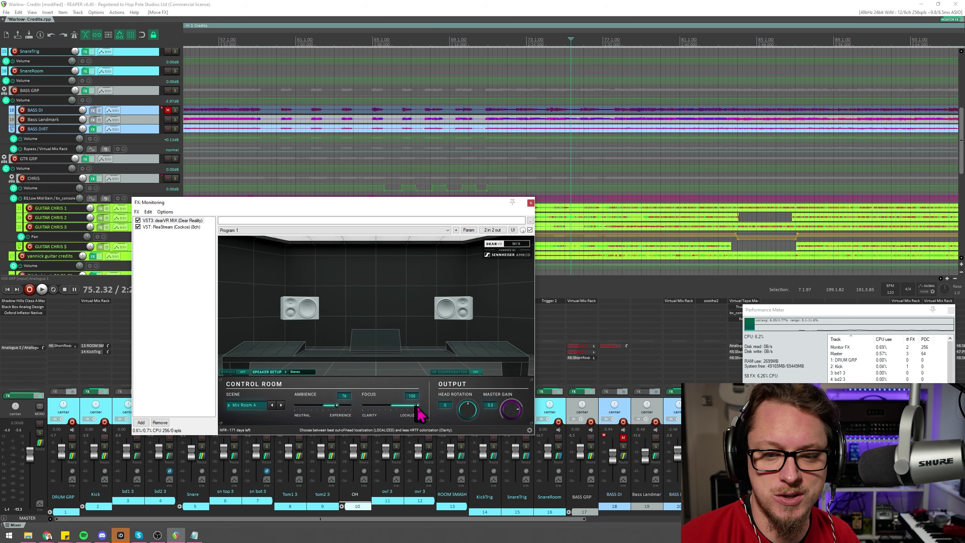
key(space)
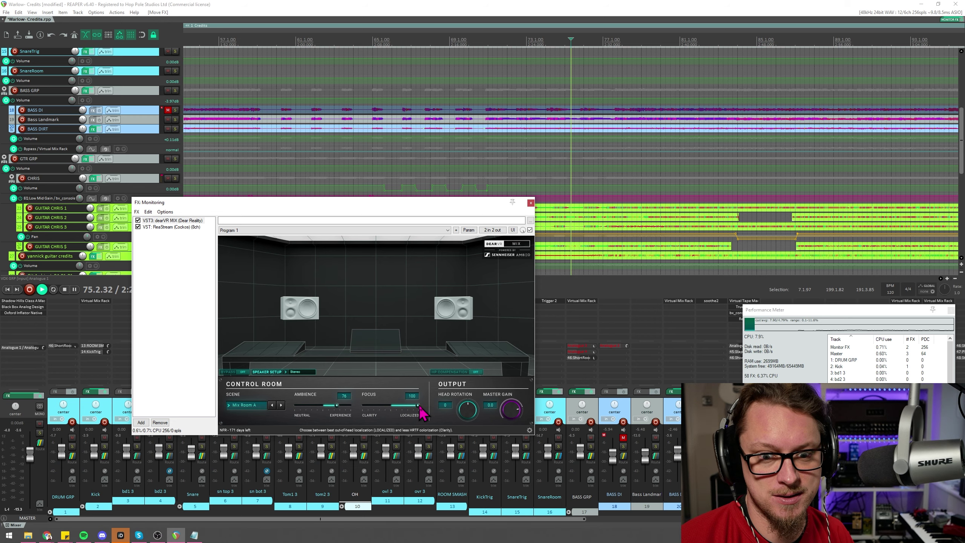
drag(422, 406, 364, 407)
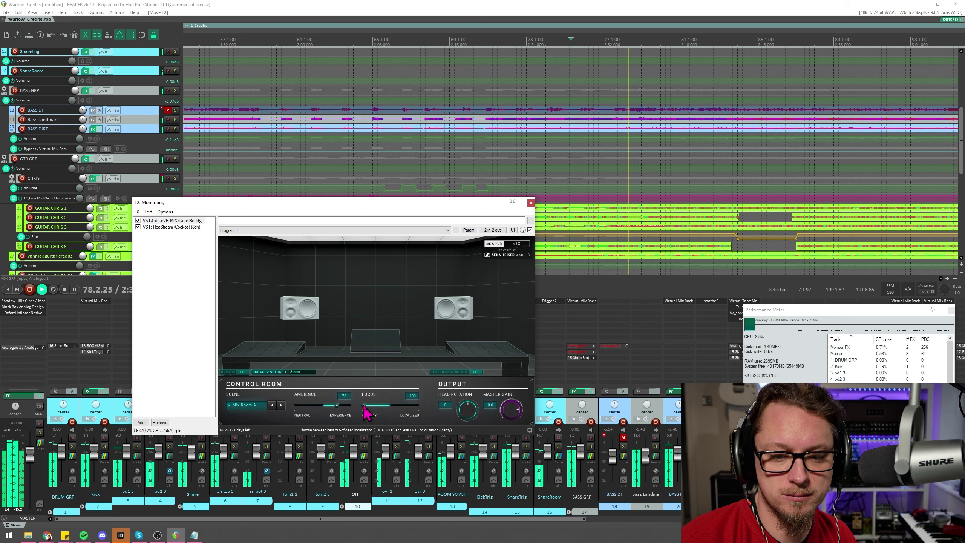
drag(363, 406, 414, 409)
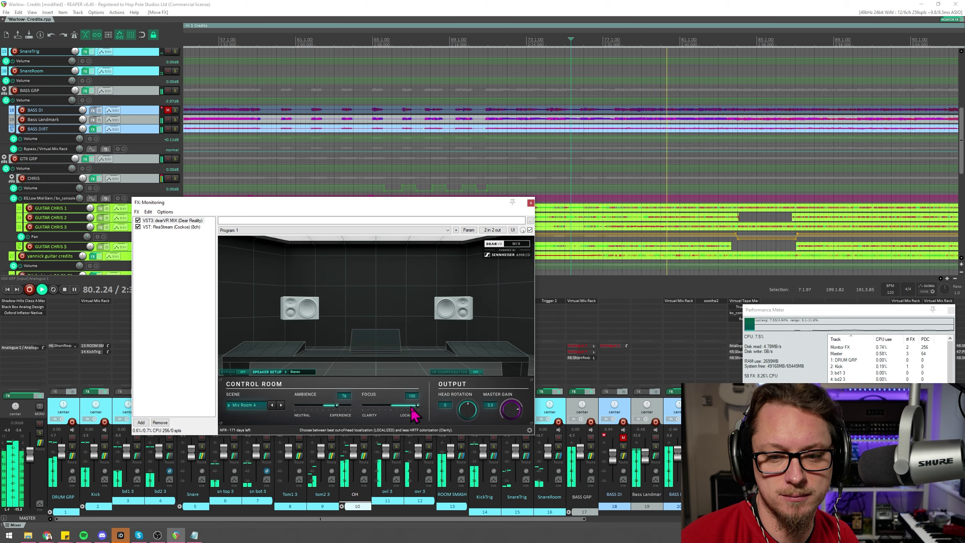
click(362, 406)
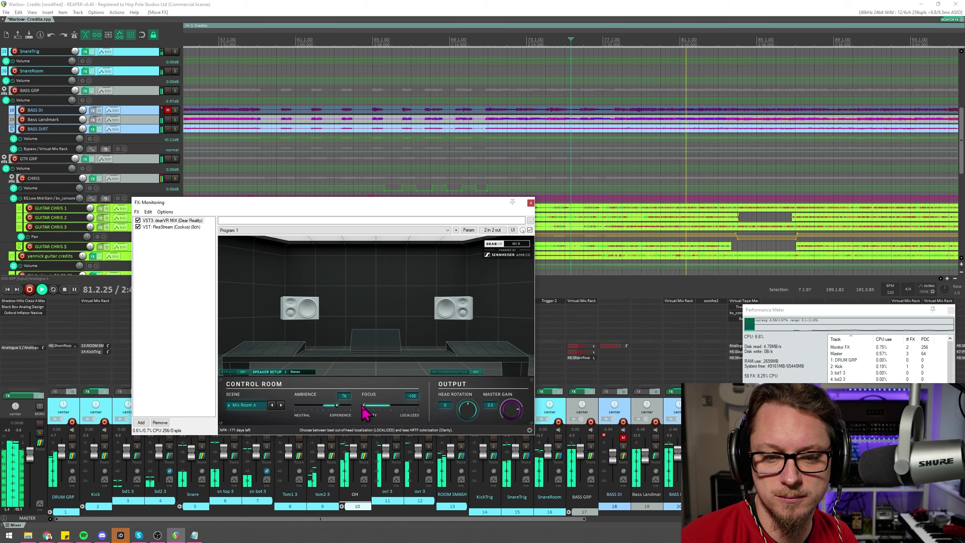
click(407, 406)
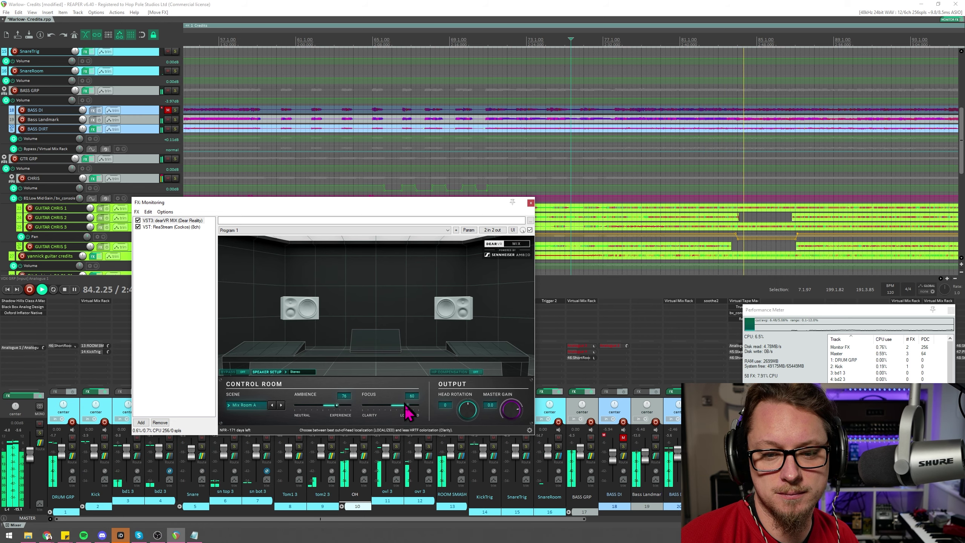
key(space)
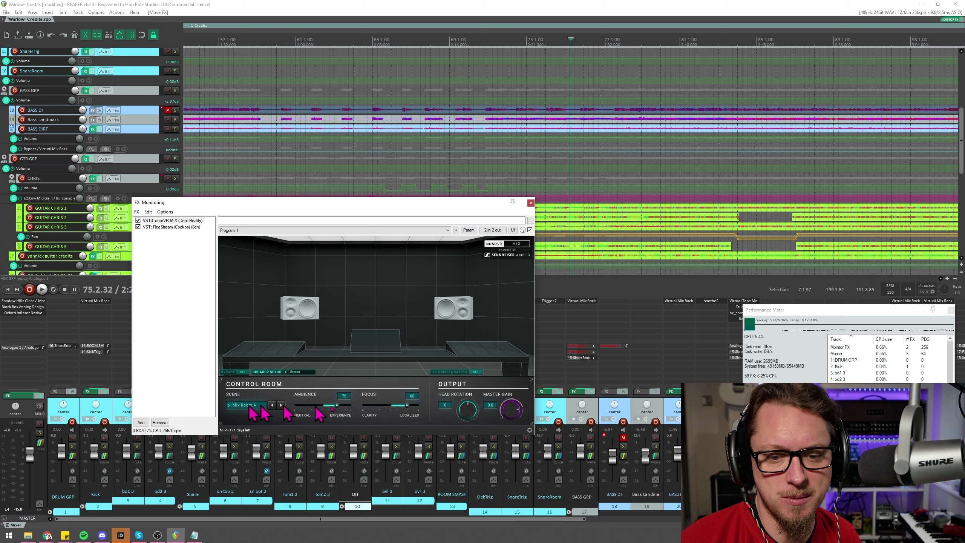
During playback, select the Mix Room B scene and push Ambience and Focus to 100
drag(405, 406, 410, 406)
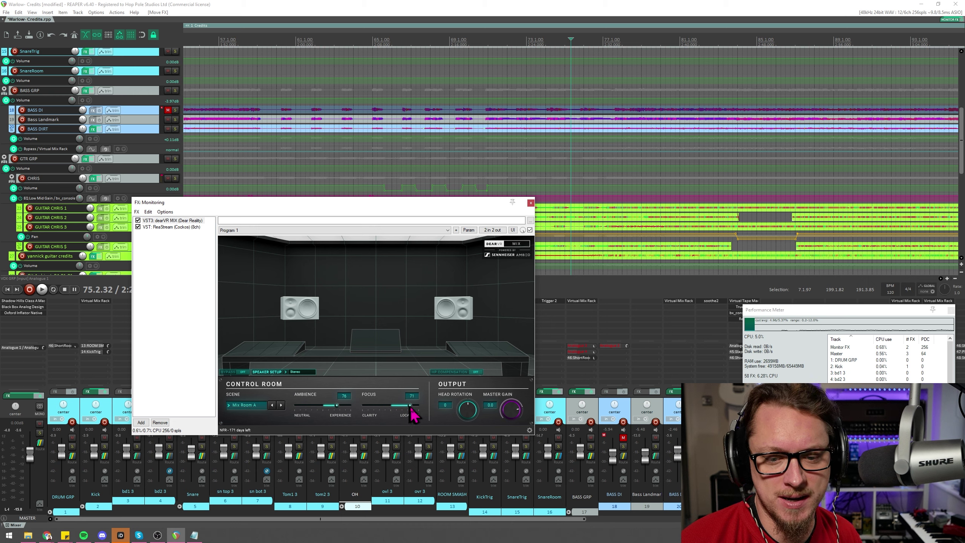
key(space)
click(243, 405)
click(243, 334)
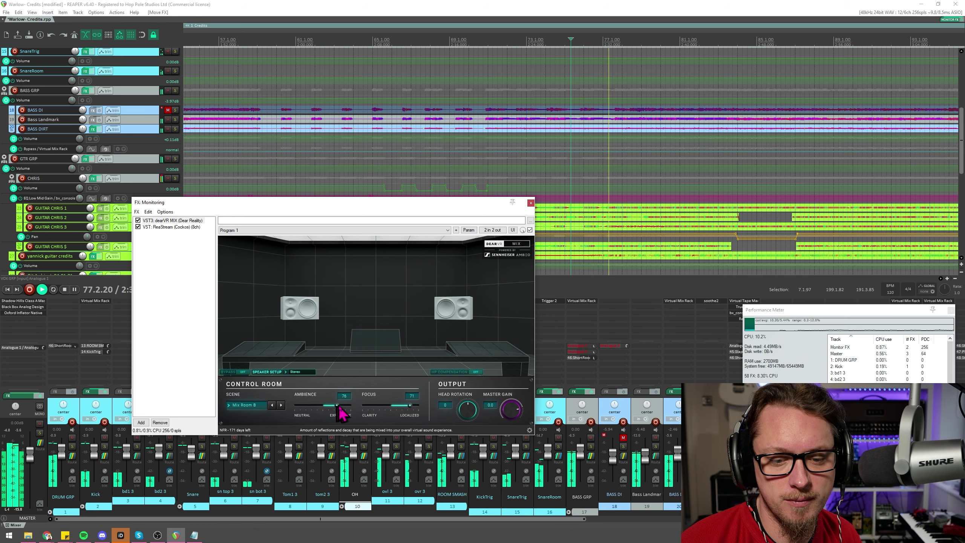
drag(335, 406, 428, 411)
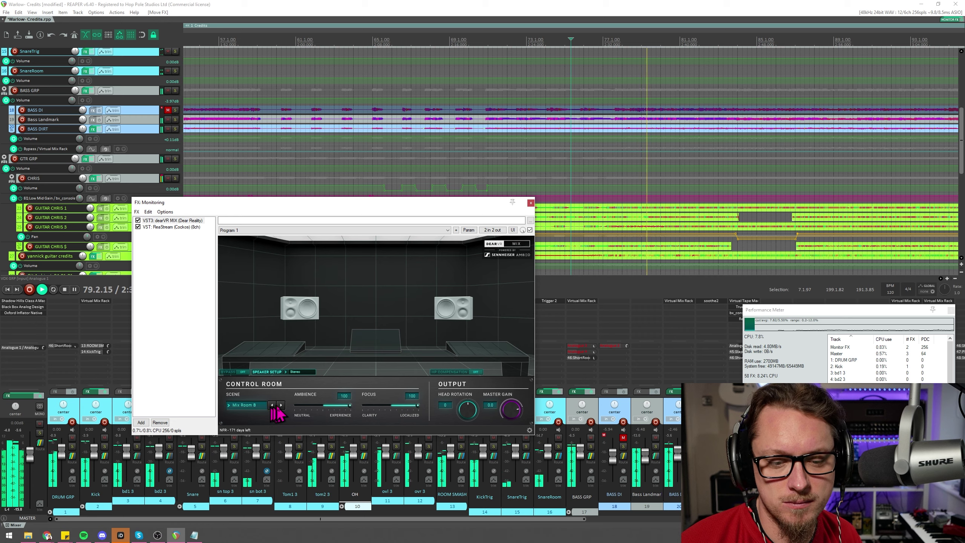
Compare Mix Room A with Mix Room B, then set Ambience 80 and Focus 64
click(246, 405)
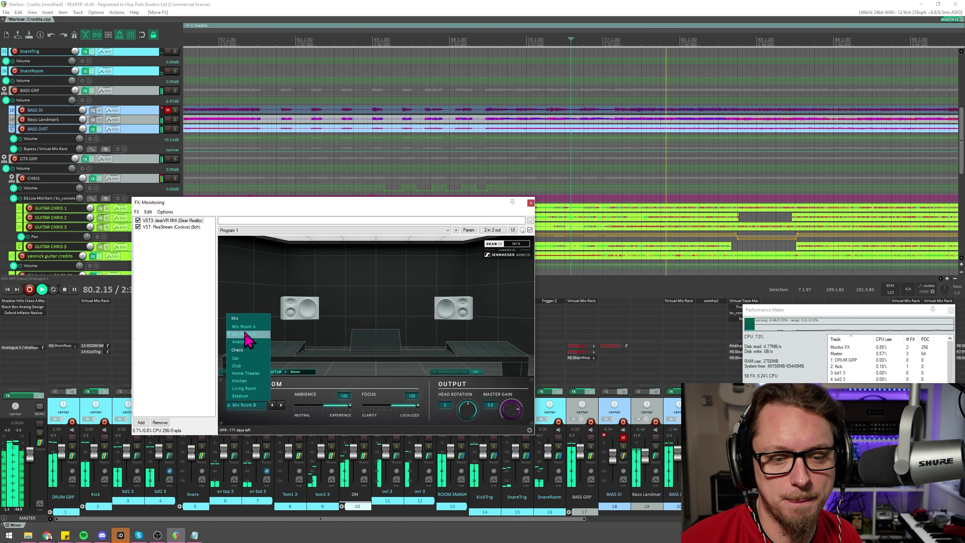
click(244, 327)
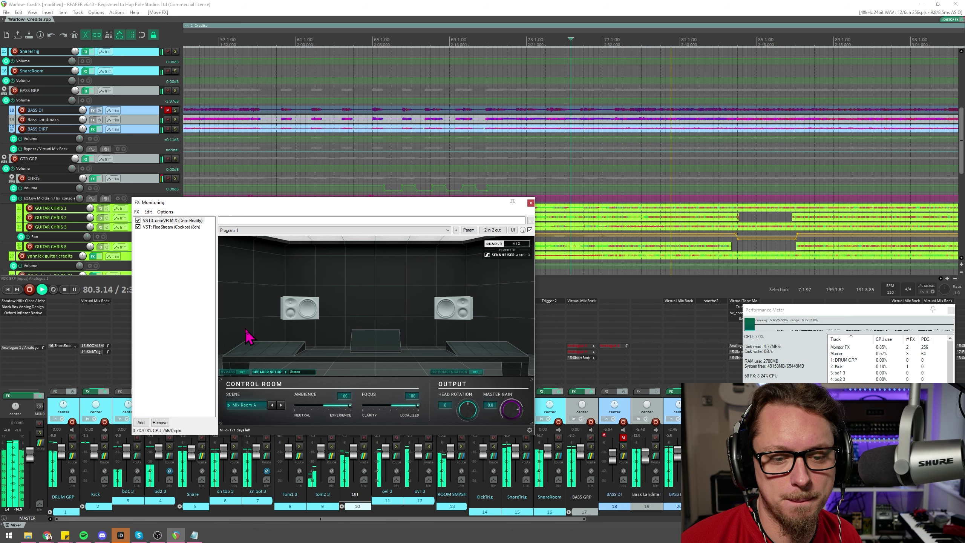
click(248, 406)
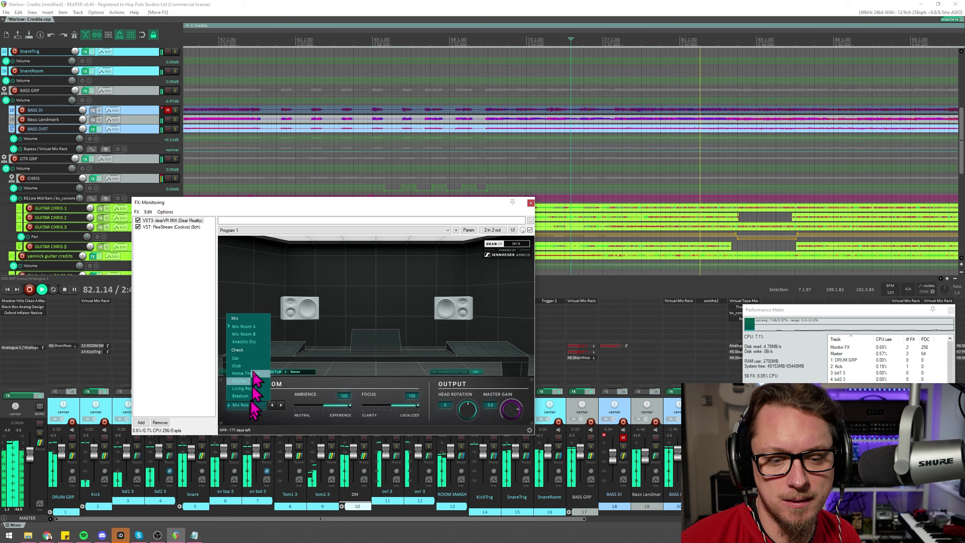
click(245, 333)
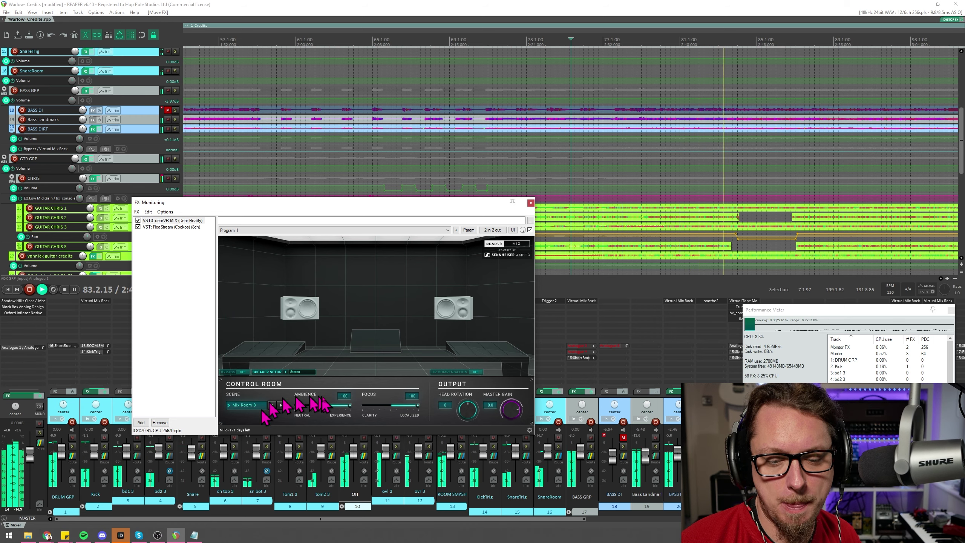
drag(349, 405, 340, 405)
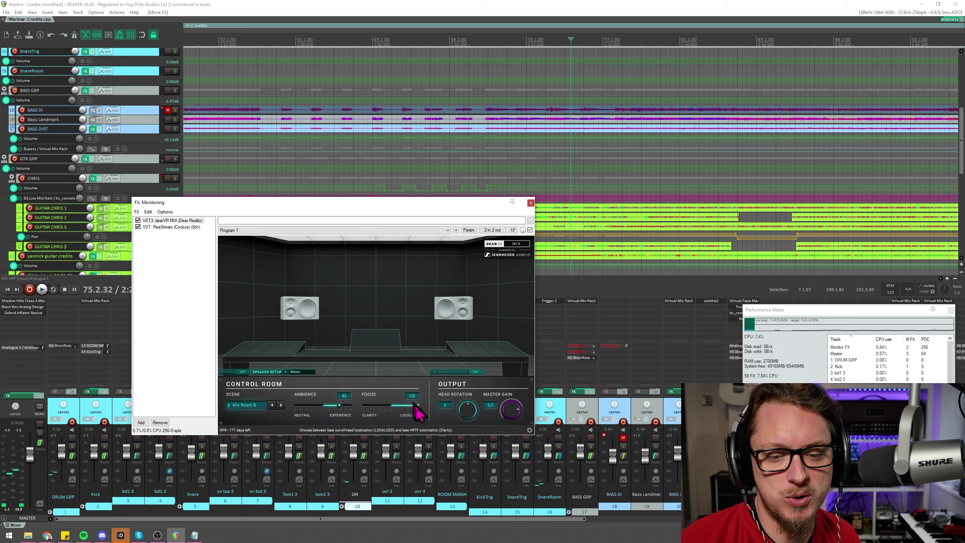
drag(417, 406, 409, 410)
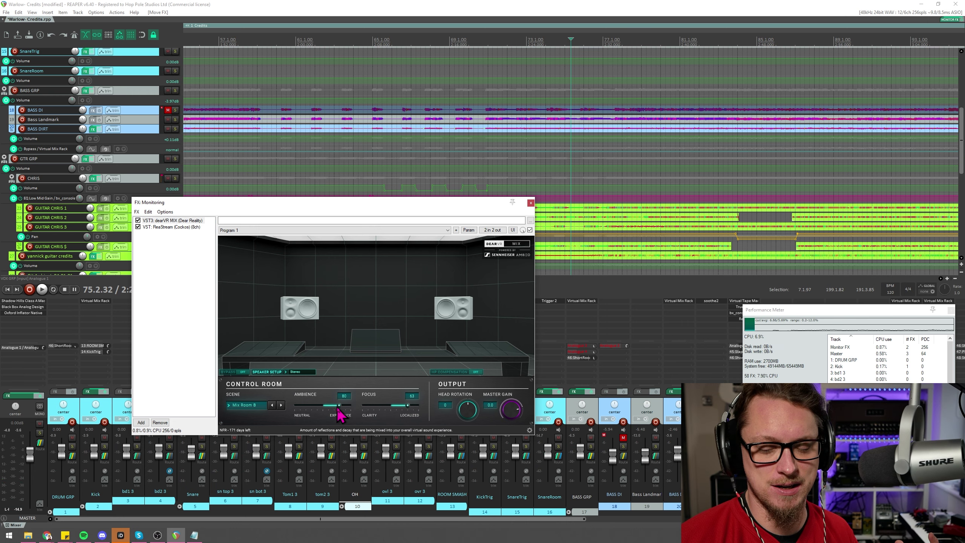
click(246, 406)
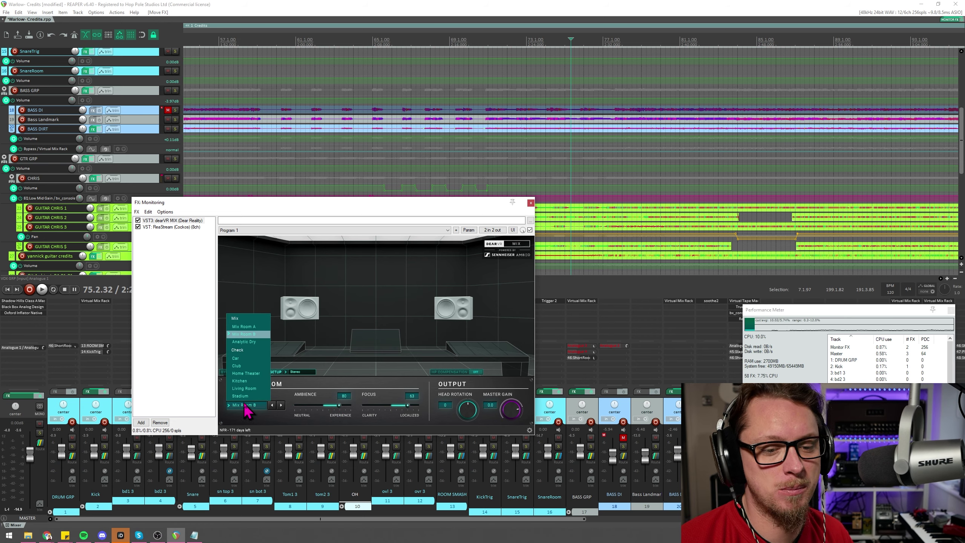
click(242, 343)
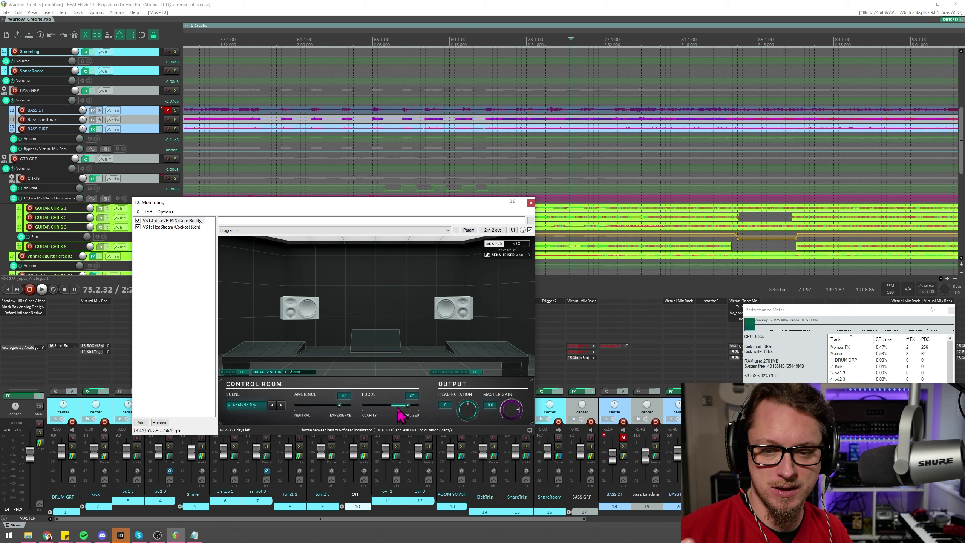
key(space)
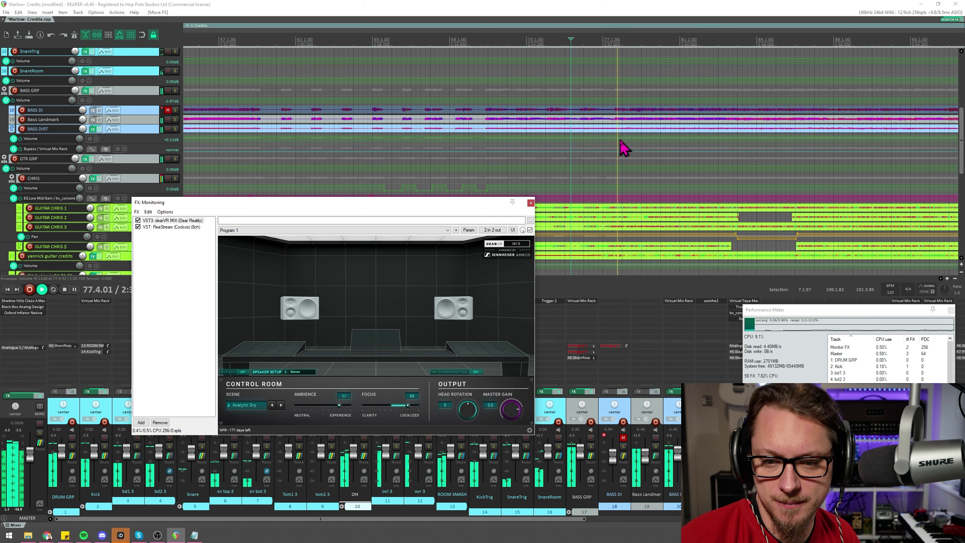
click(241, 373)
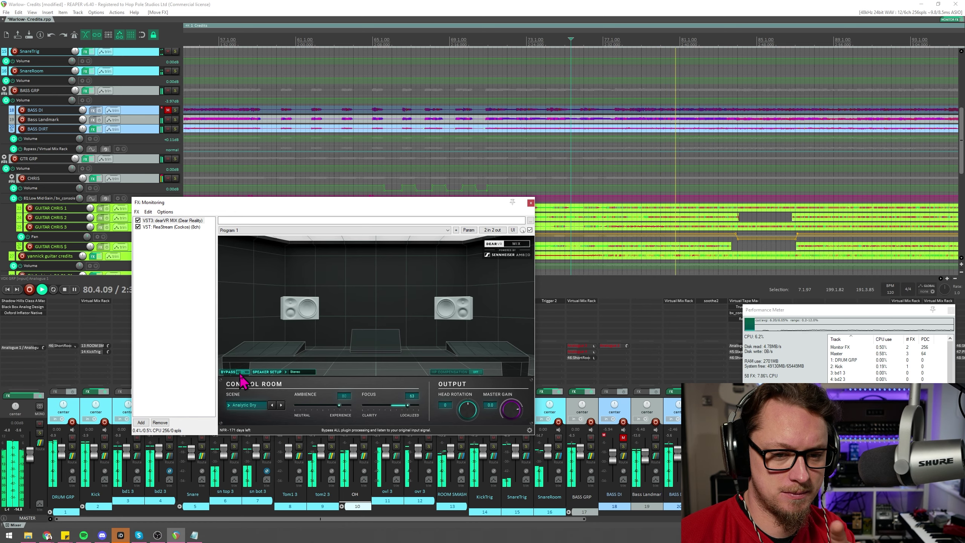
click(240, 374)
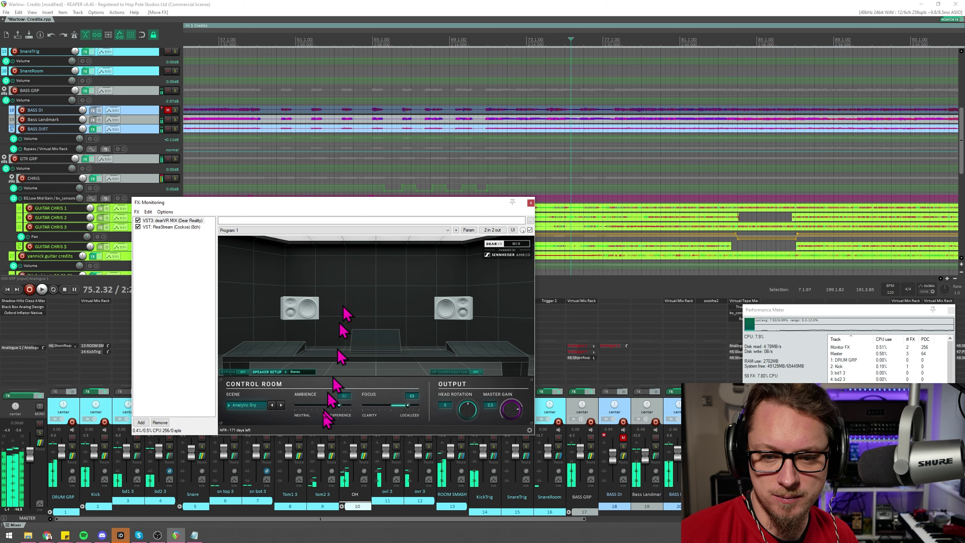
key(space)
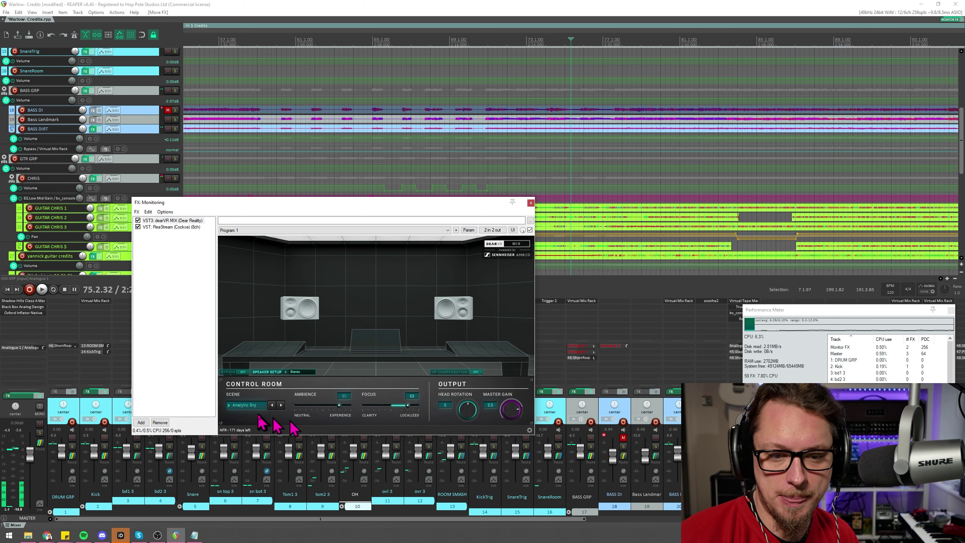
click(249, 405)
click(244, 334)
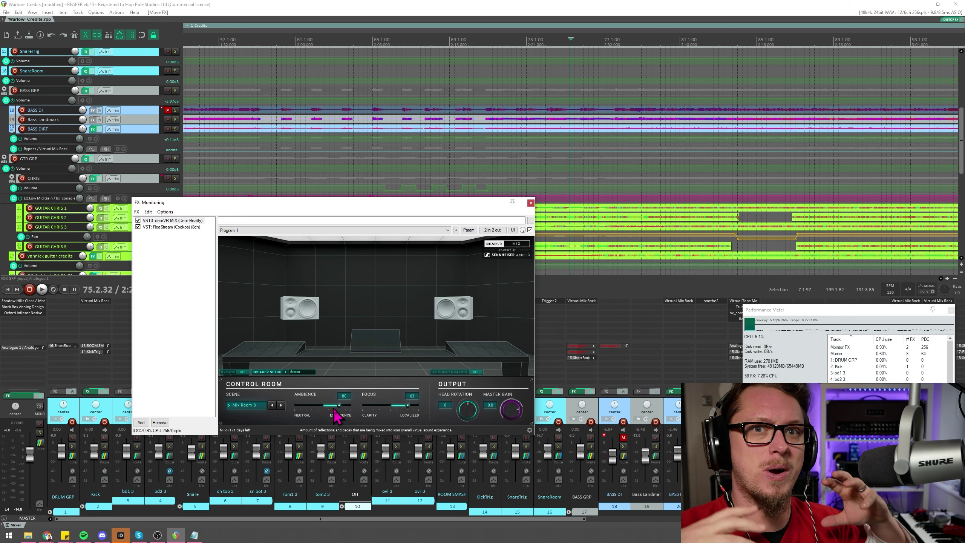
click(249, 406)
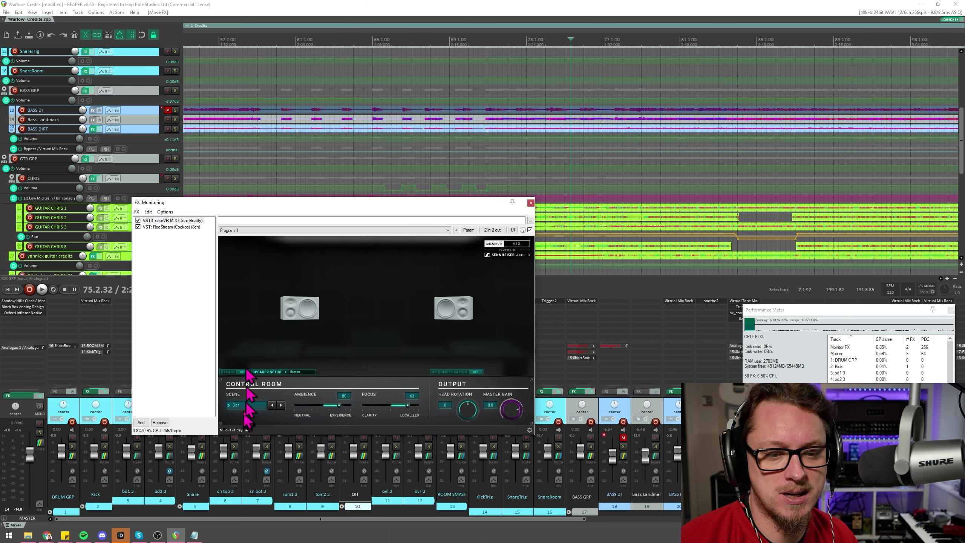
key(space)
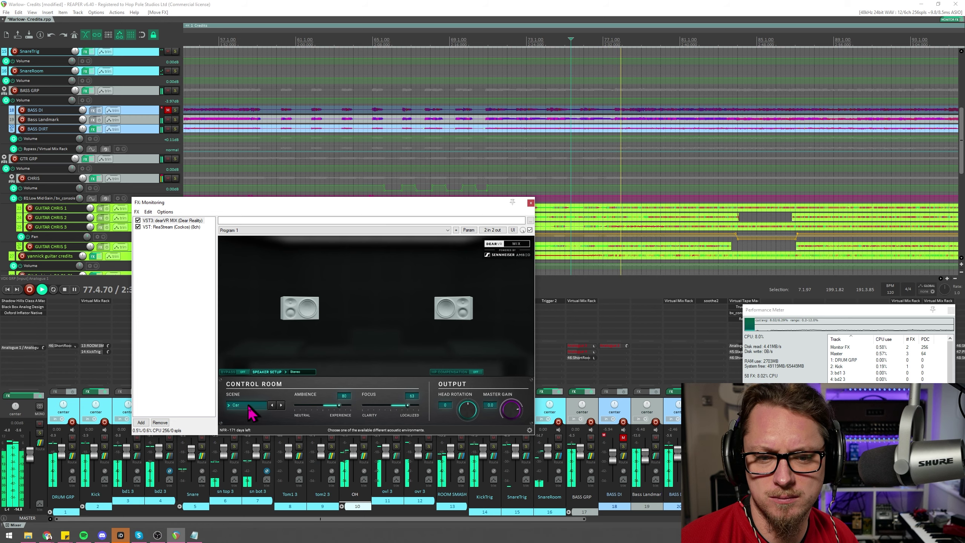
click(249, 406)
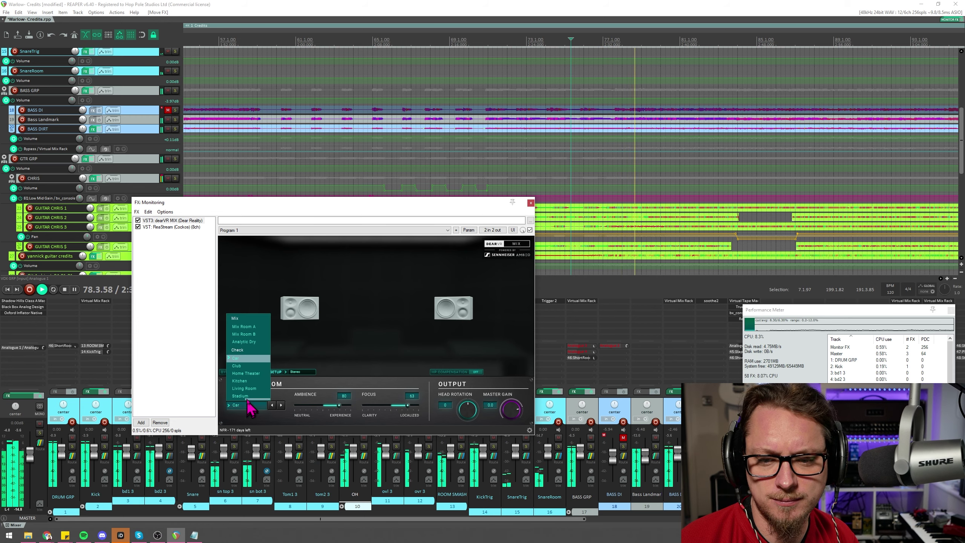
click(244, 366)
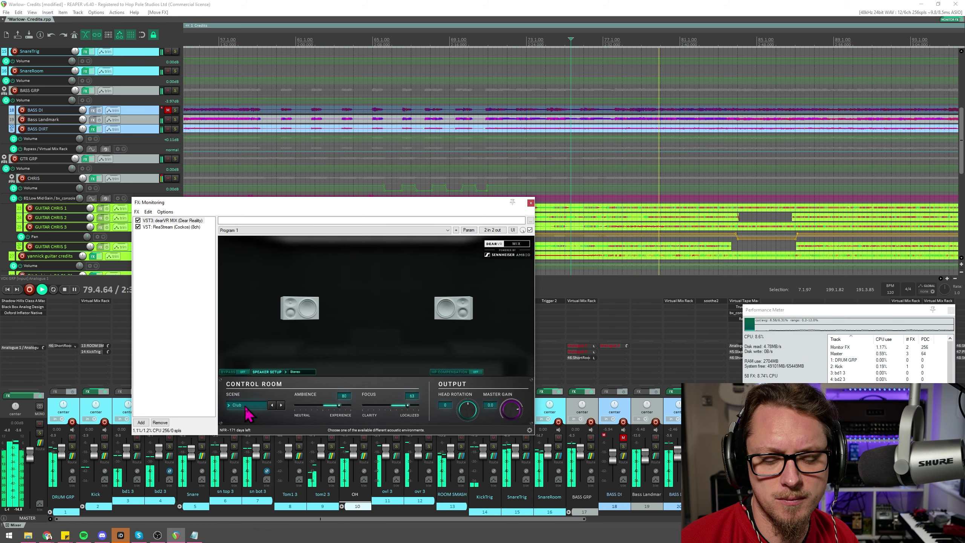
click(246, 406)
click(251, 381)
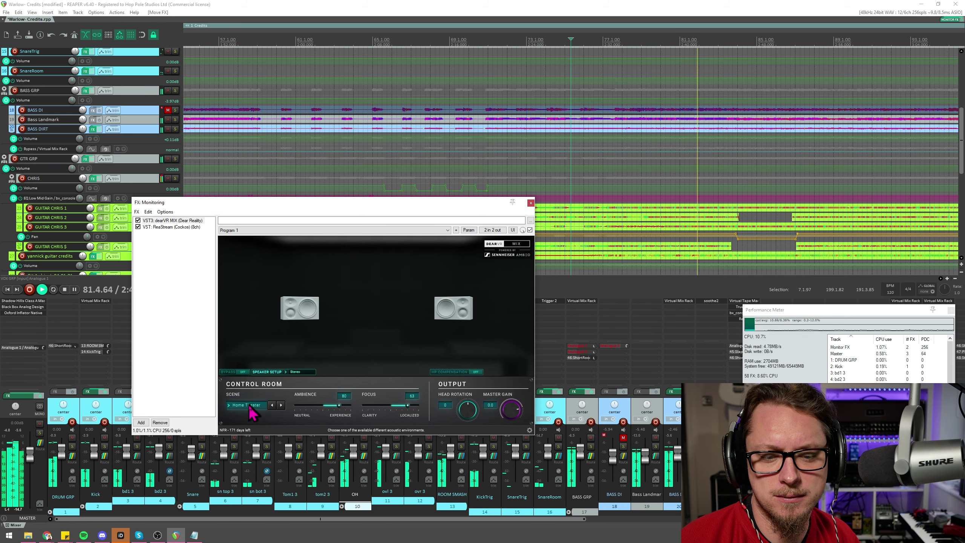
click(250, 405)
click(246, 394)
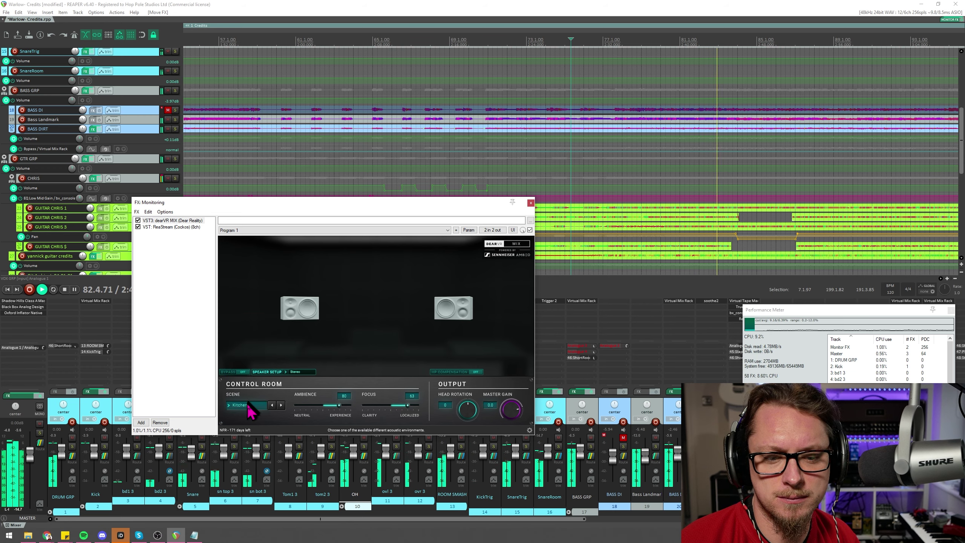
key(space)
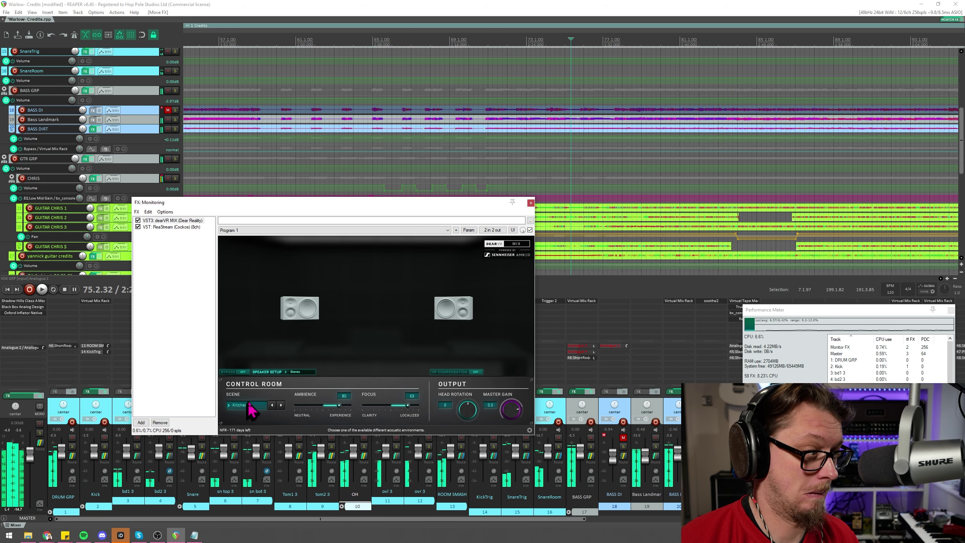
click(248, 405)
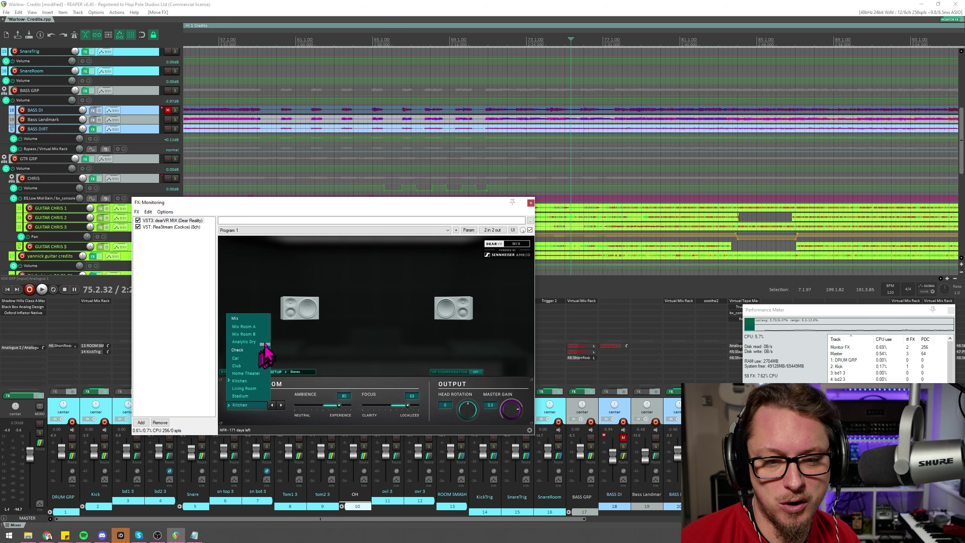
click(258, 333)
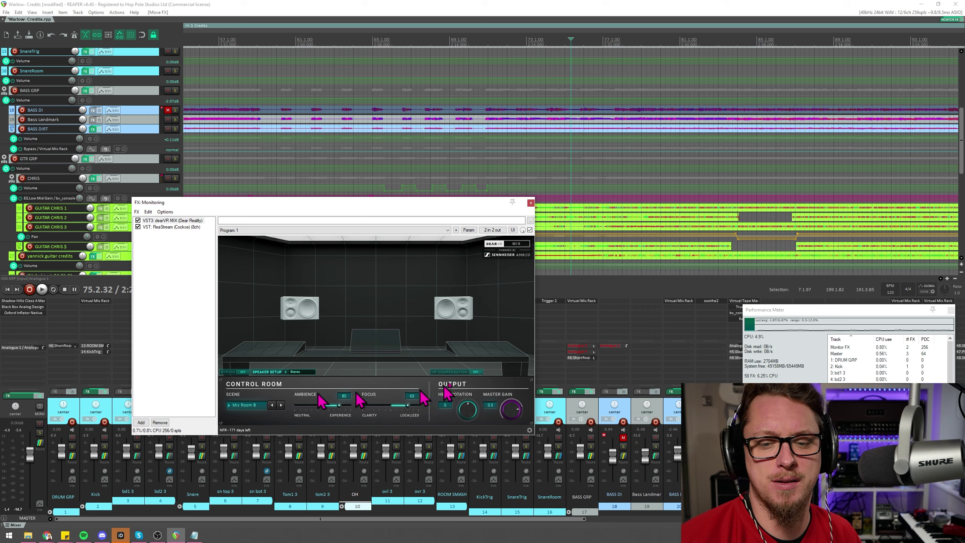
Select Sennheiser HD 650 from the HP Compensation headphone model list
click(472, 372)
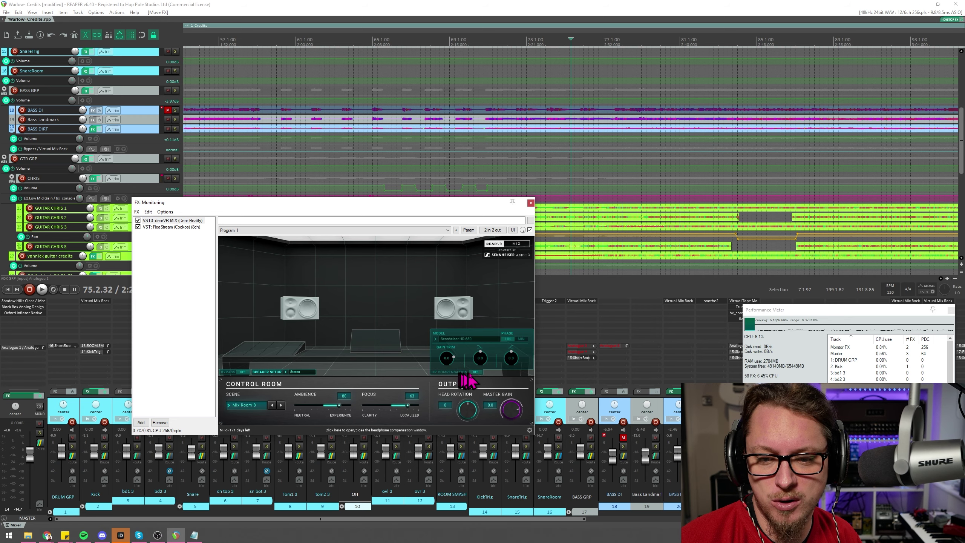
click(460, 340)
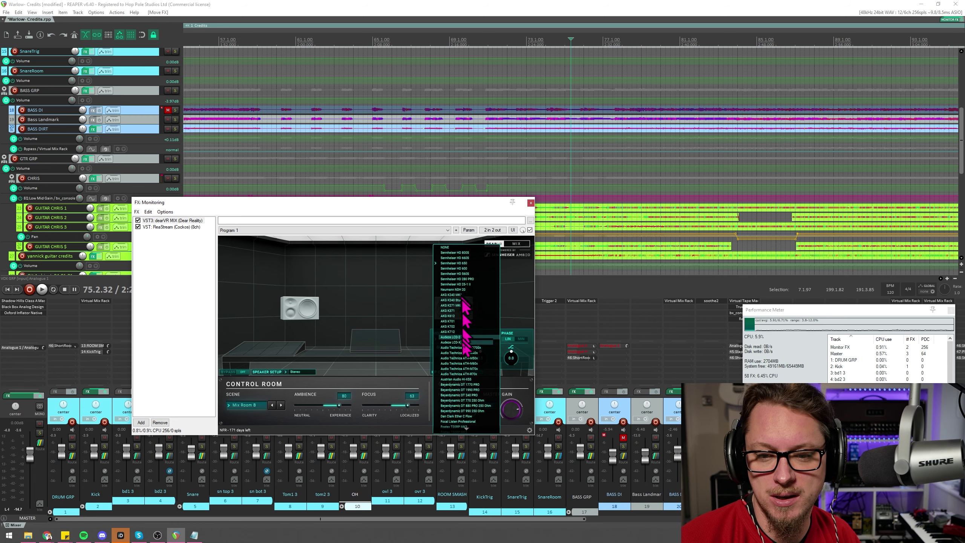
scroll(466, 334, down, 3)
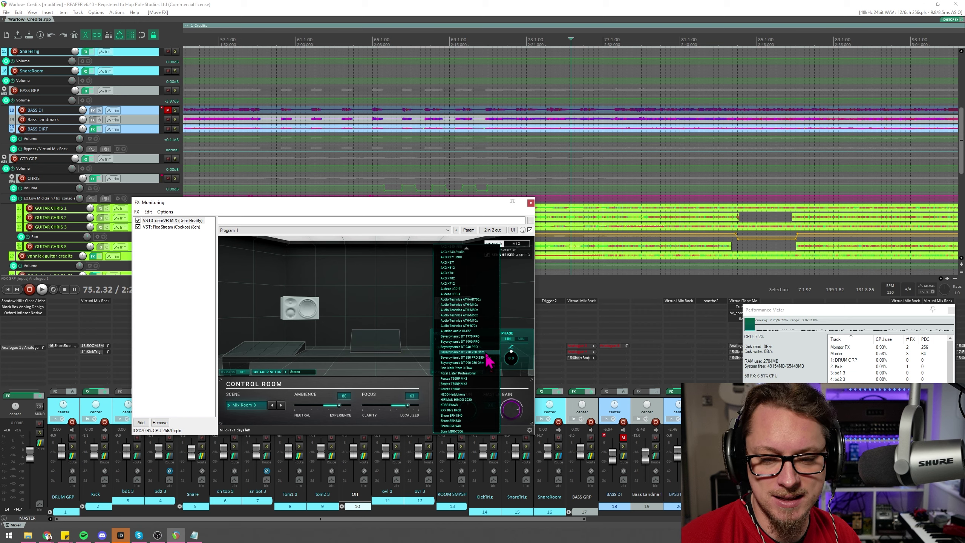
scroll(481, 374, up, 3)
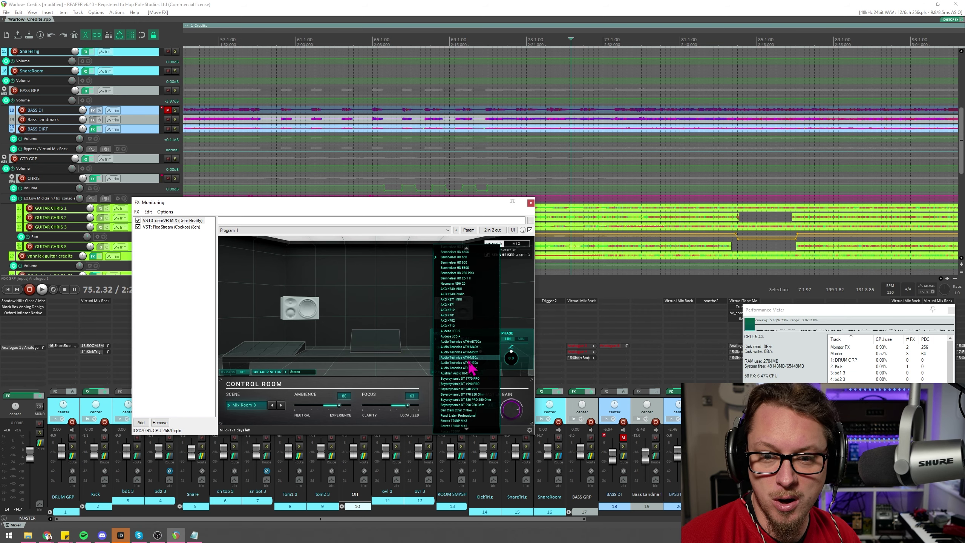
scroll(468, 367, up, 1)
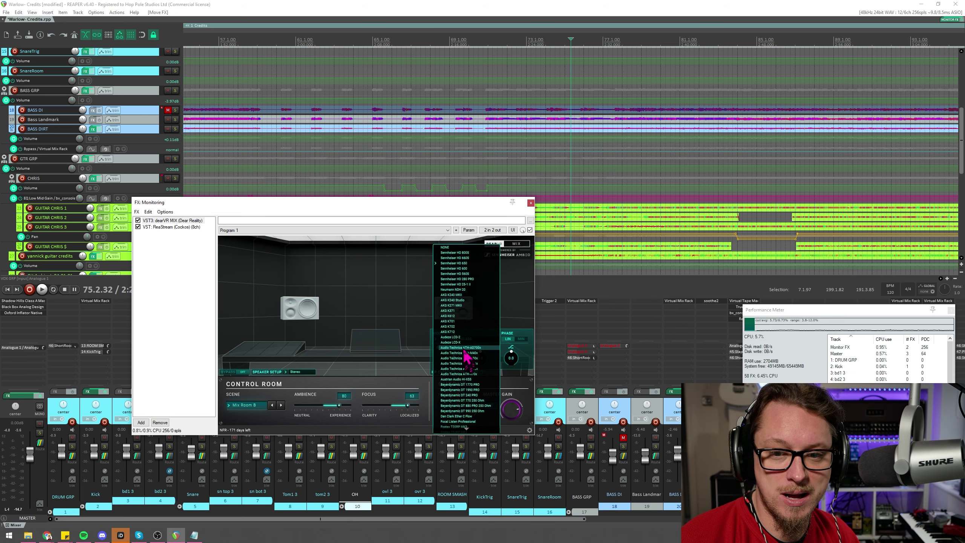
click(413, 290)
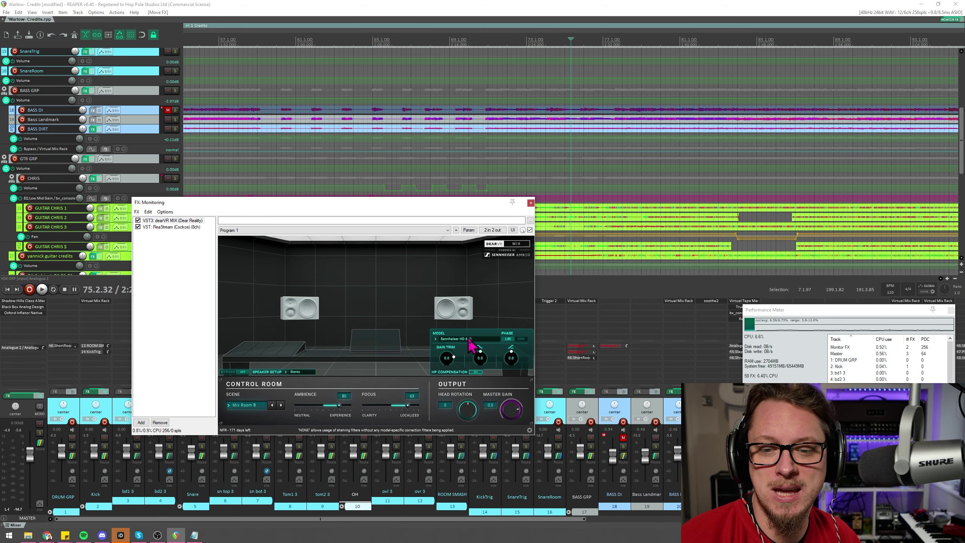
click(457, 340)
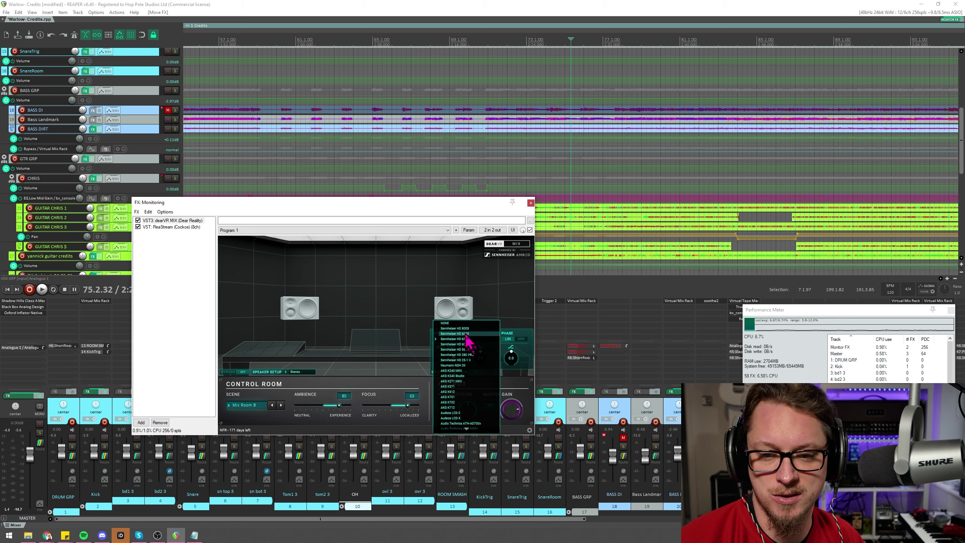
click(485, 293)
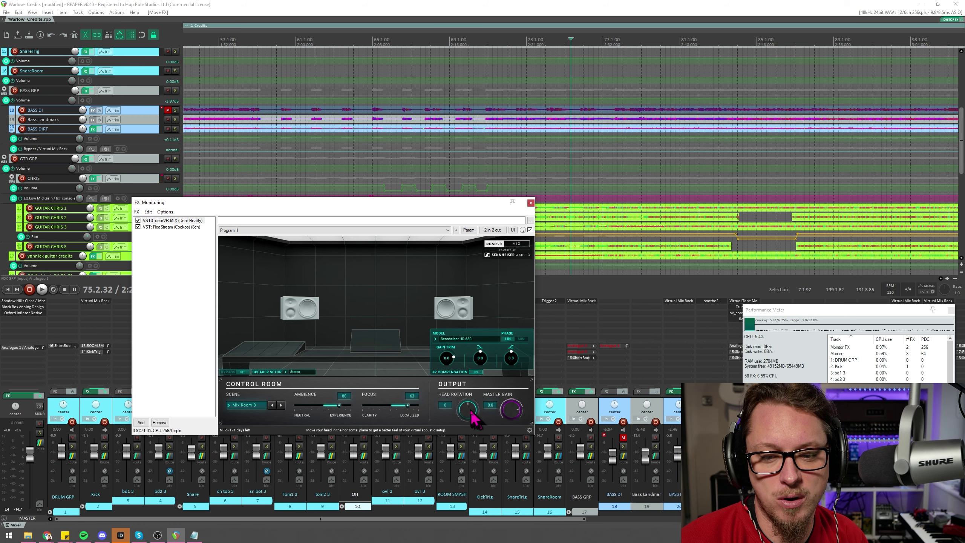
drag(470, 410, 465, 424)
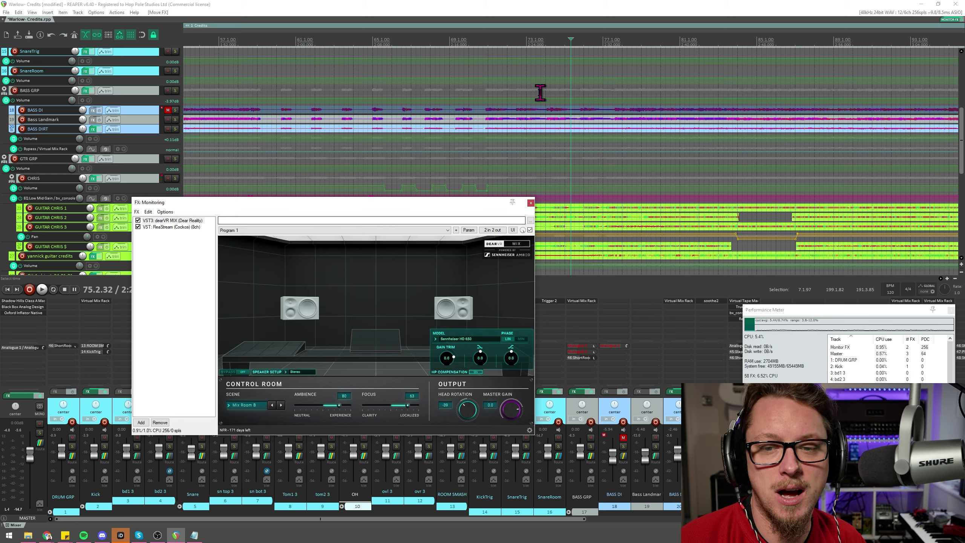
scroll(562, 110, down, 5)
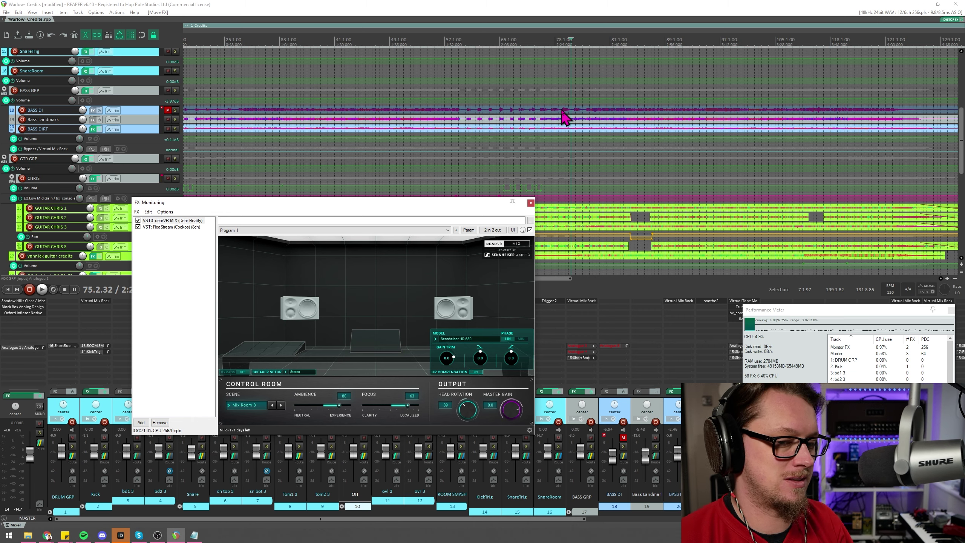
key(space)
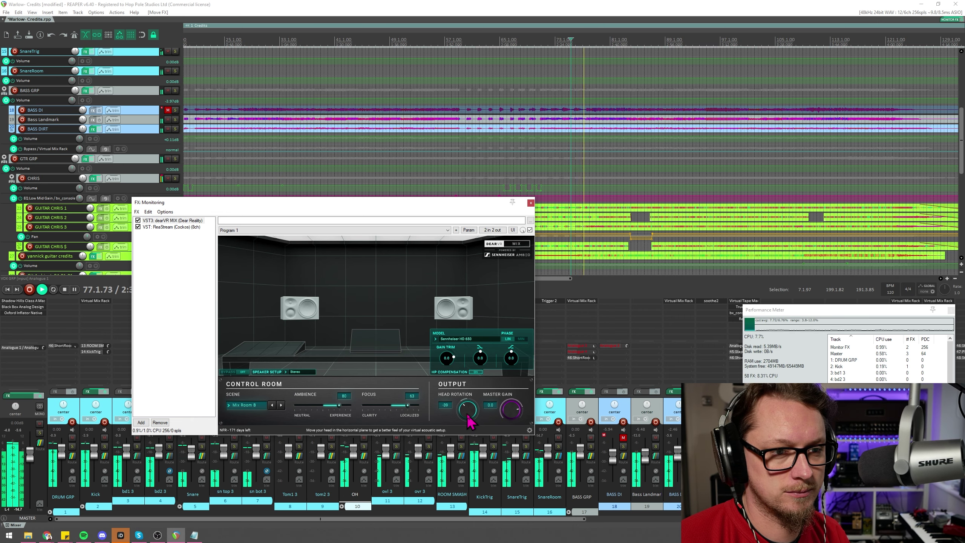
mouse_move(471, 422)
mouse_down()
mouse_move(476, 404)
mouse_move(473, 418)
mouse_up()
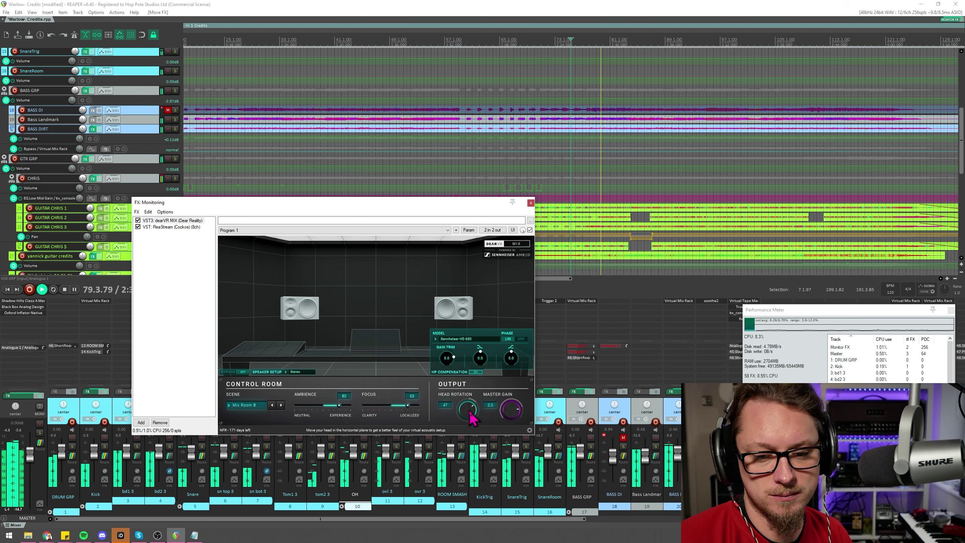
drag(470, 415, 448, 408)
key(space)
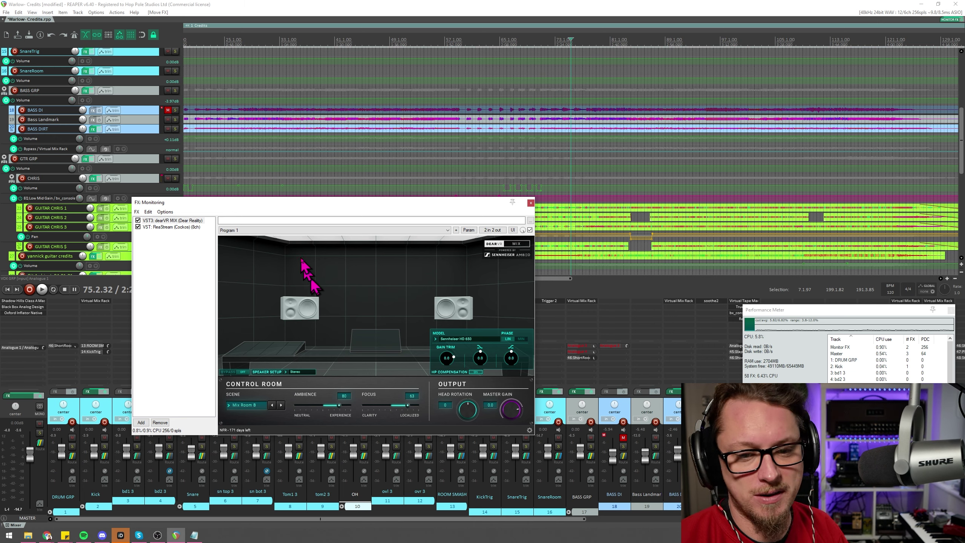
Try the Mono Input and Mono Summed speaker setups, listening during playback
click(300, 372)
click(303, 356)
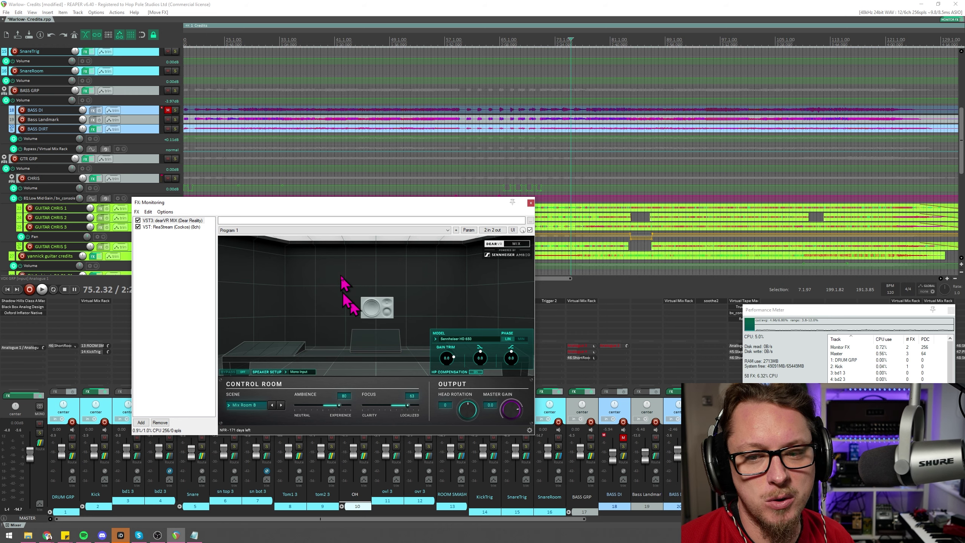
click(299, 373)
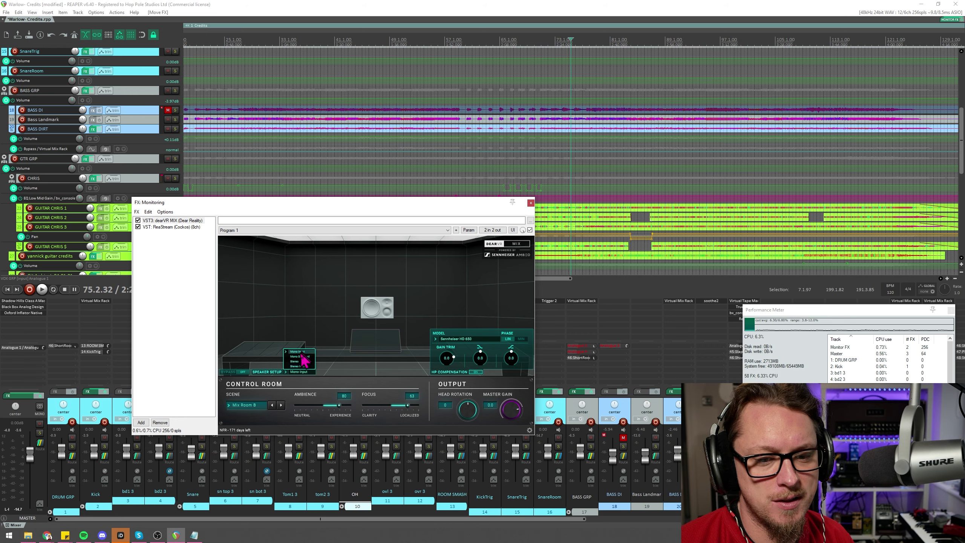
click(301, 364)
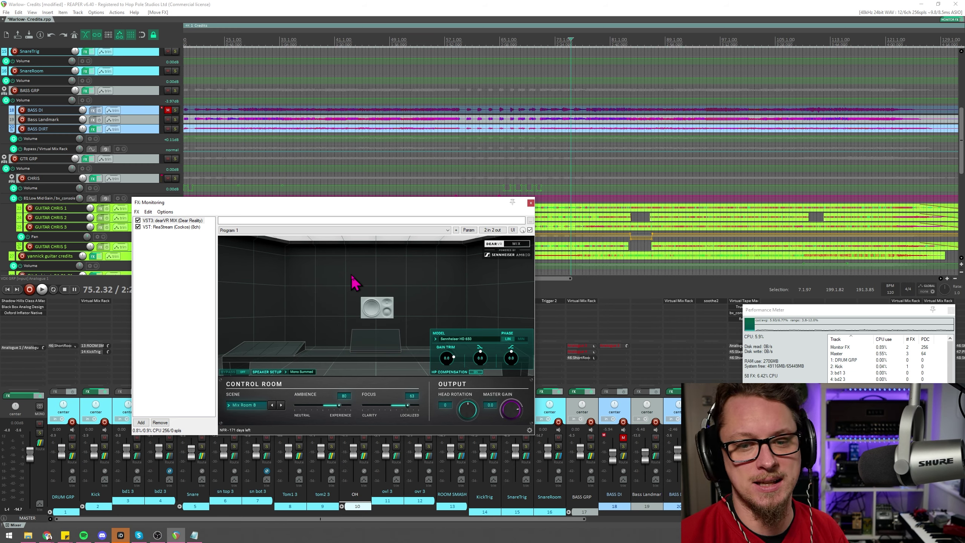
key(space)
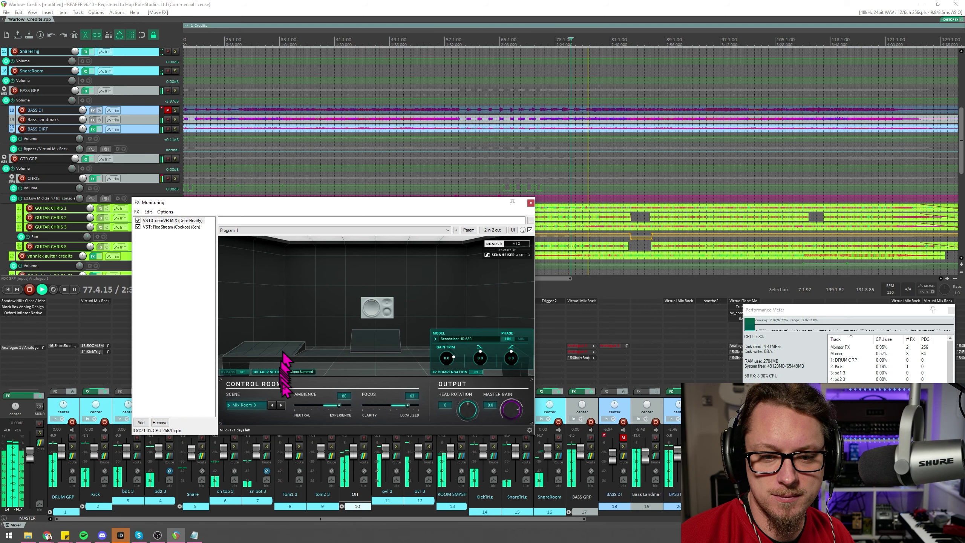
key(space)
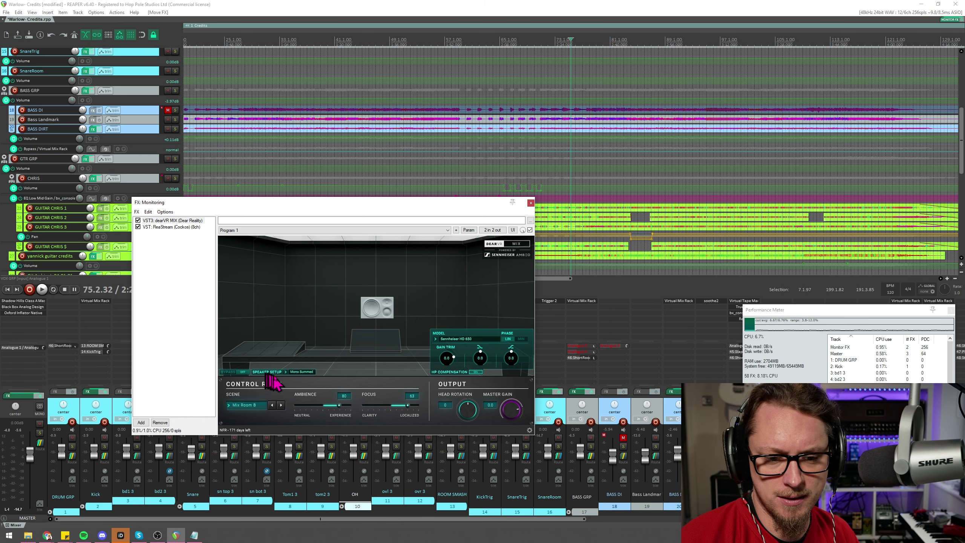
Compare Stereo Wide with plain Stereo and settle on Stereo Wide
click(300, 371)
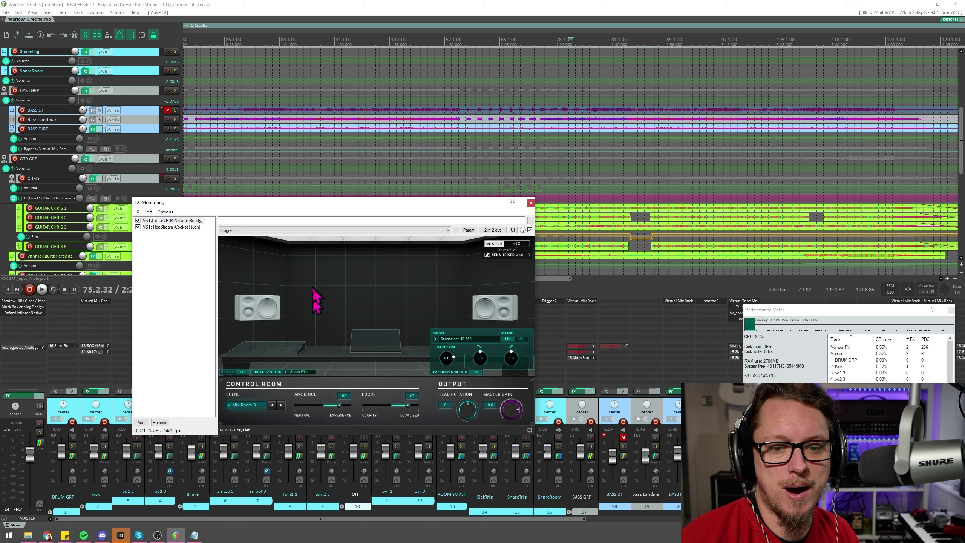
click(301, 372)
click(301, 371)
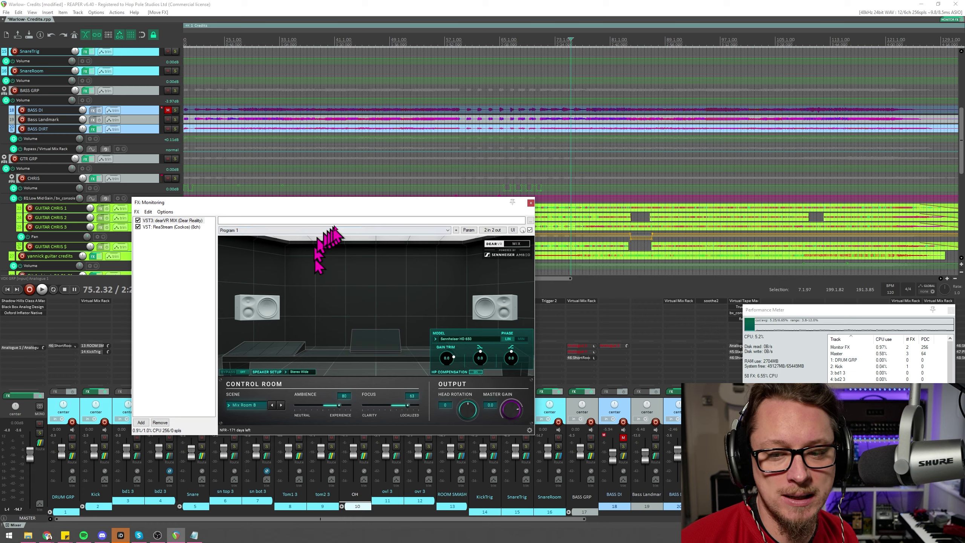
scroll(419, 157, down, 2)
key(space)
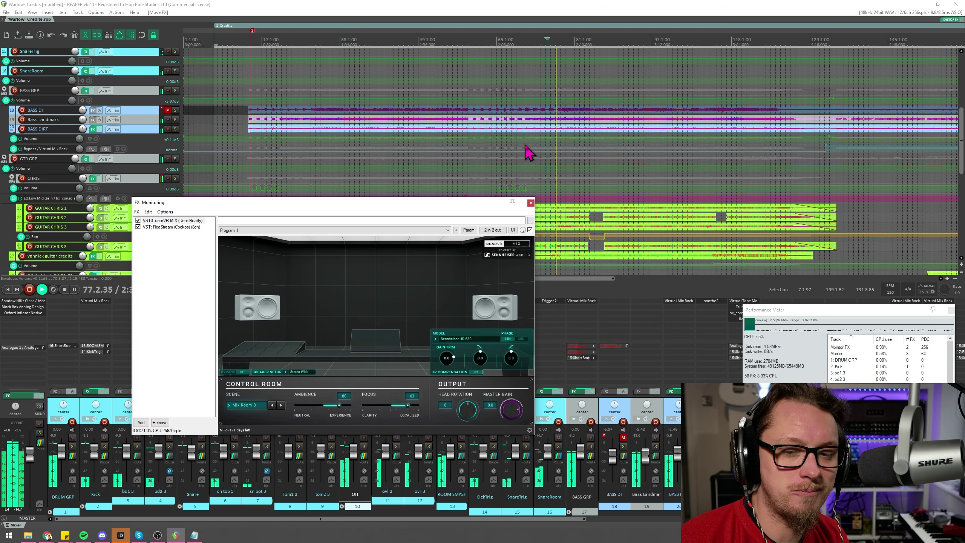
scroll(566, 136, up, 2)
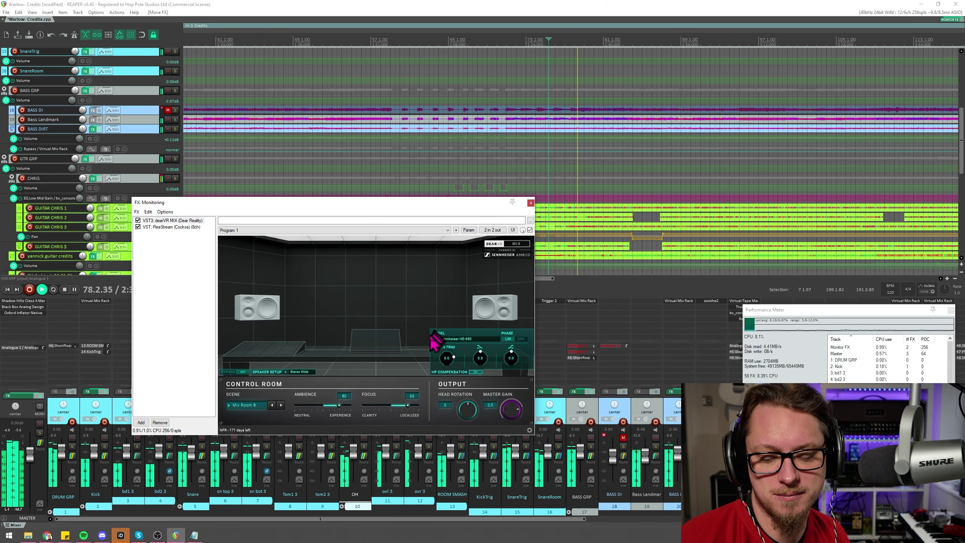
click(243, 372)
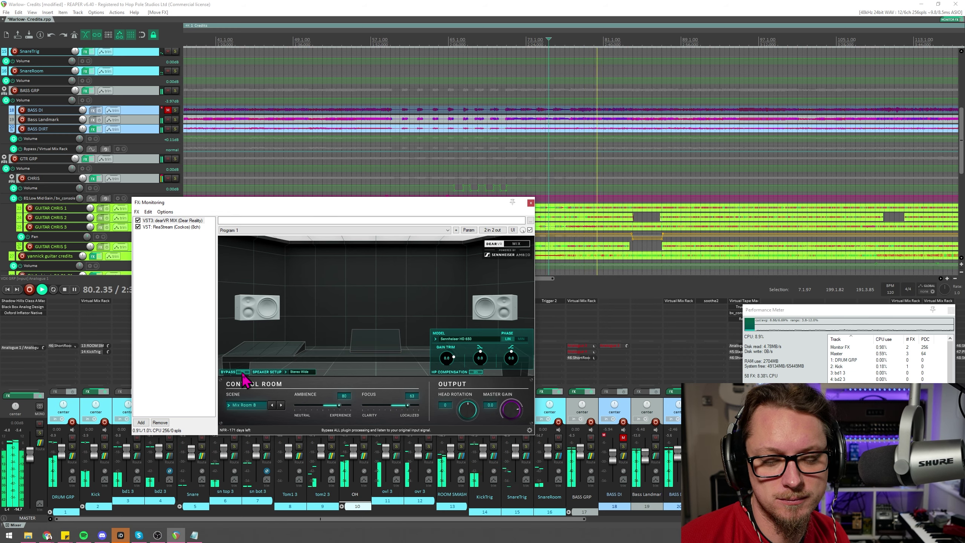
click(243, 372)
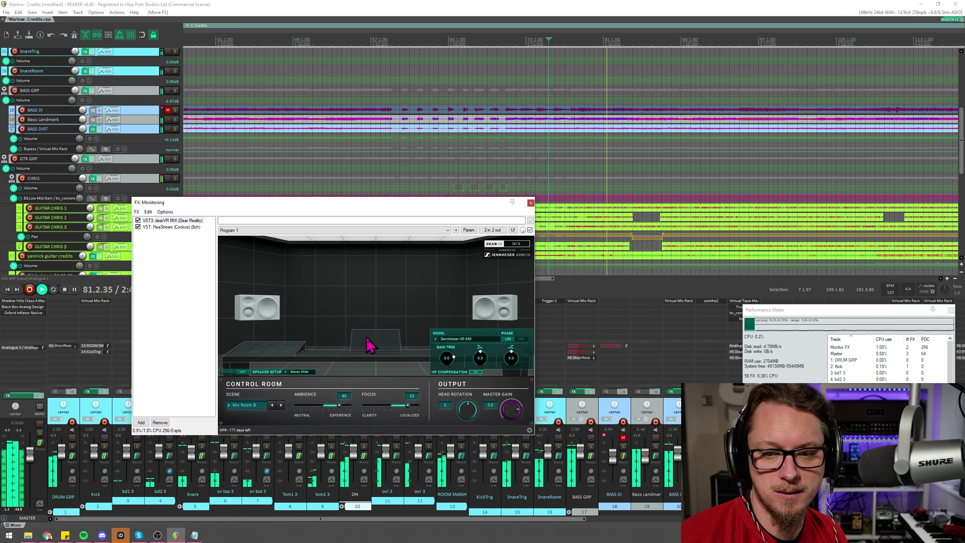
key(space)
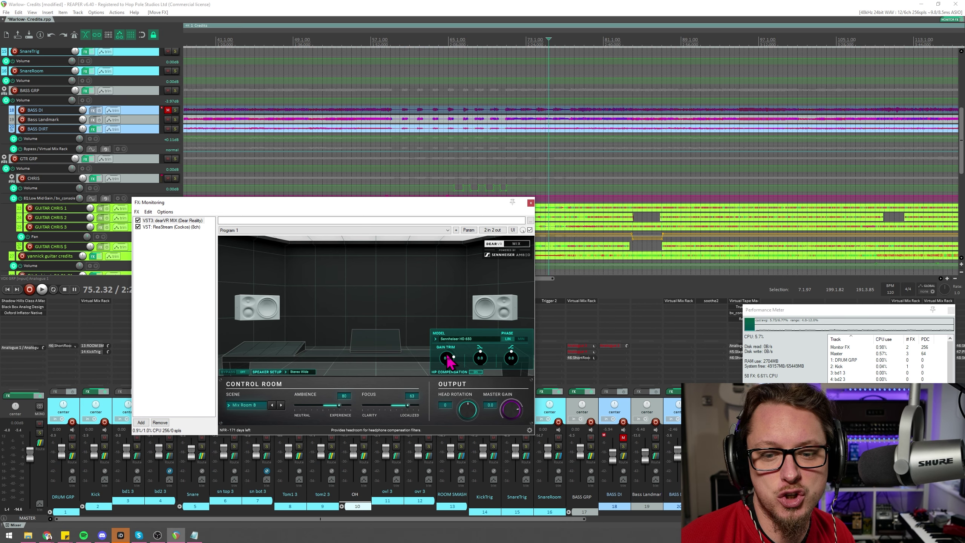
After trying a lower headphone Gain Trim, raise the fitting-tolerance compensation knob to +1.1
drag(447, 356, 431, 340)
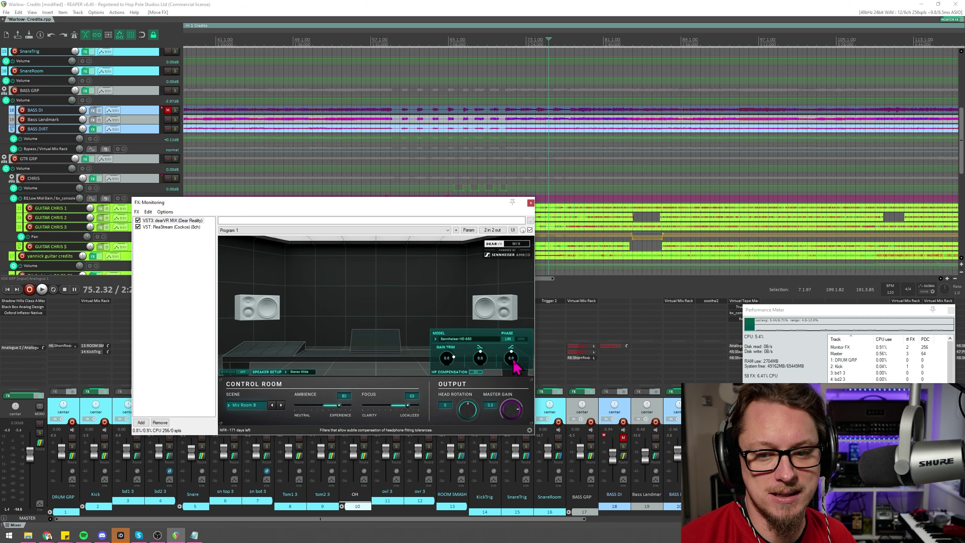
drag(513, 363, 500, 336)
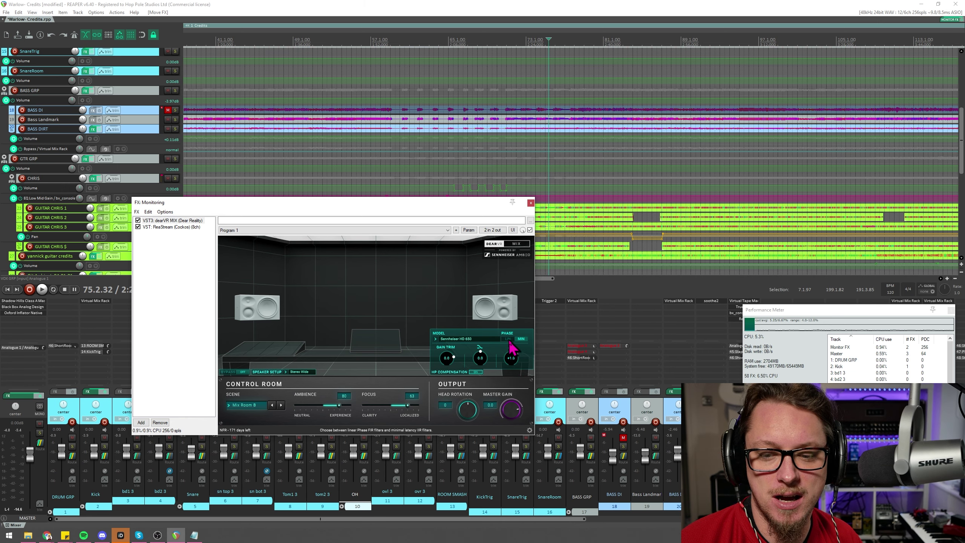
click(520, 338)
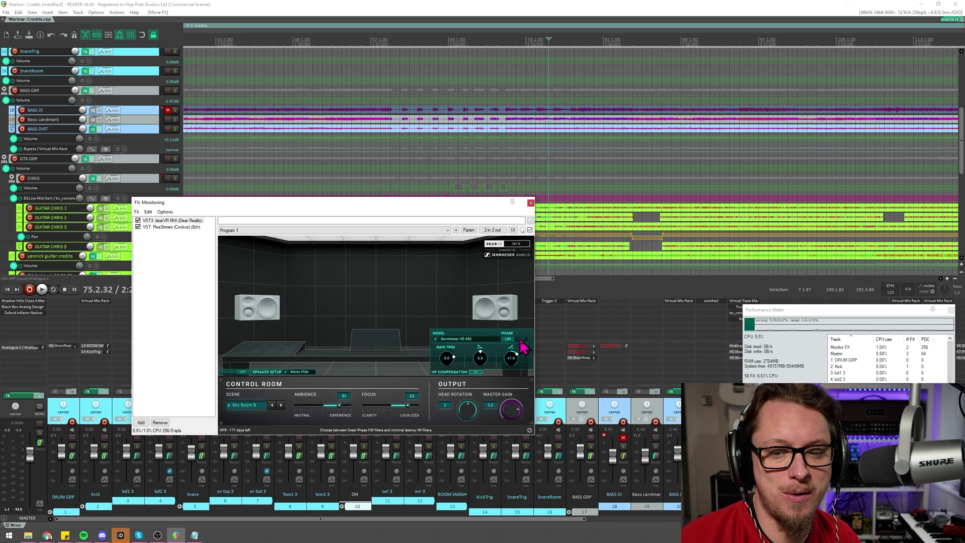
click(508, 338)
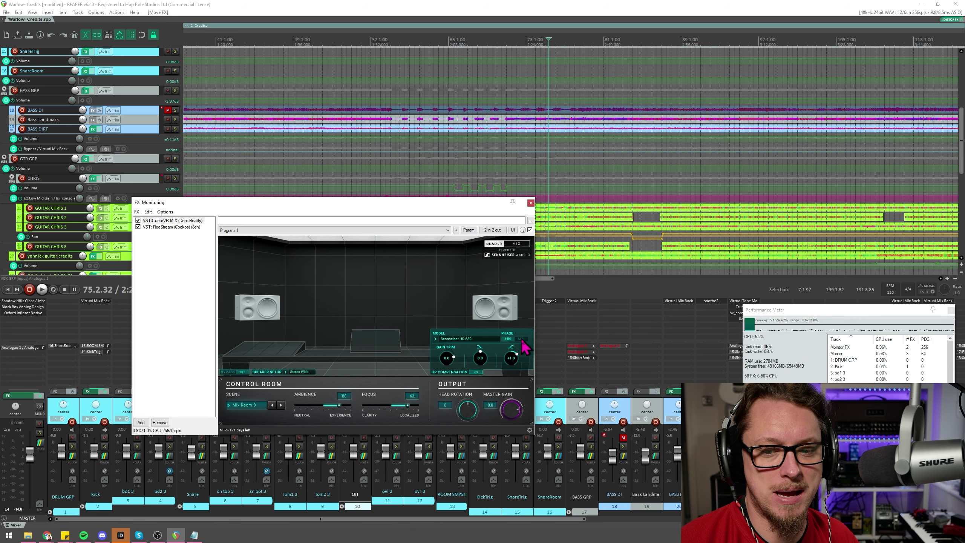
click(521, 339)
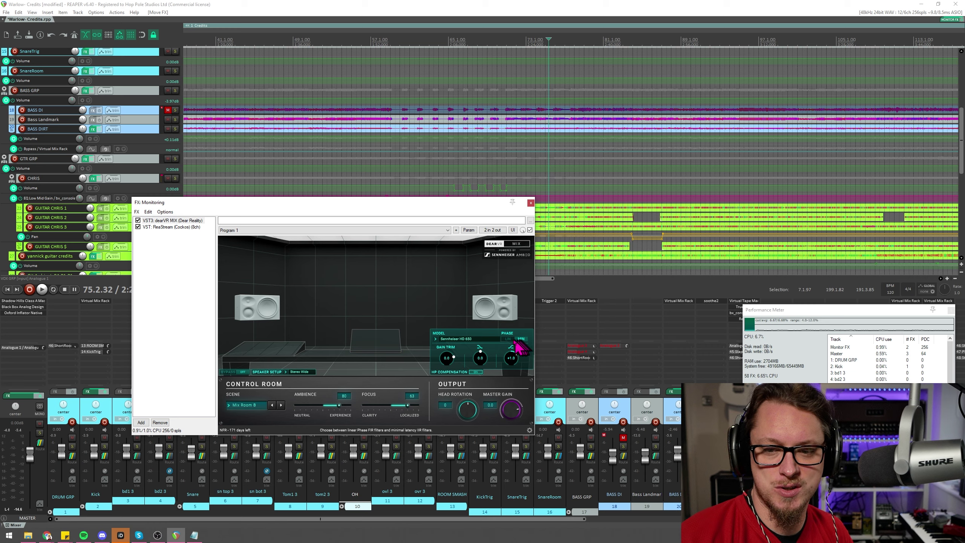
click(509, 338)
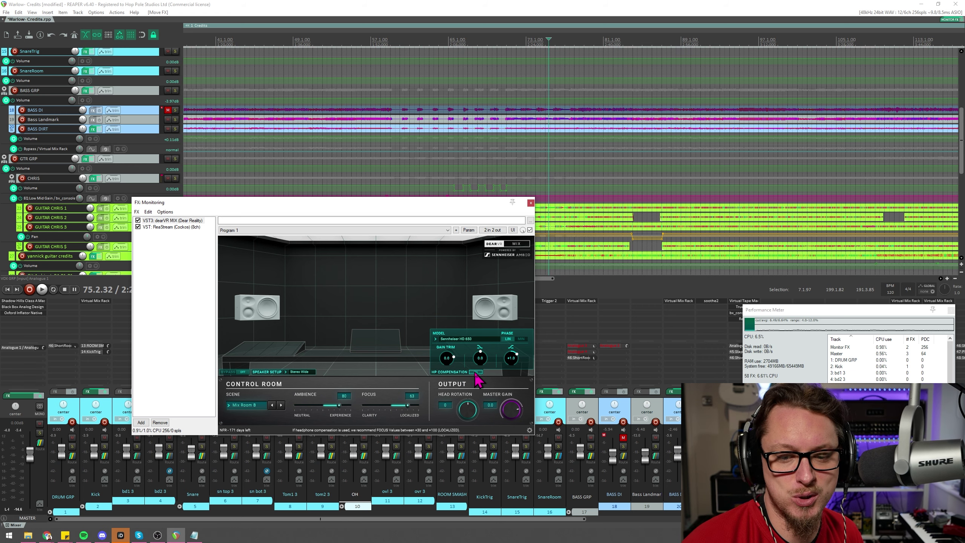
Nudge the Focus slider to about 60 and switch HP Compensation on
mouse_move(407, 406)
mouse_down()
mouse_move(373, 406)
mouse_move(407, 411)
mouse_up()
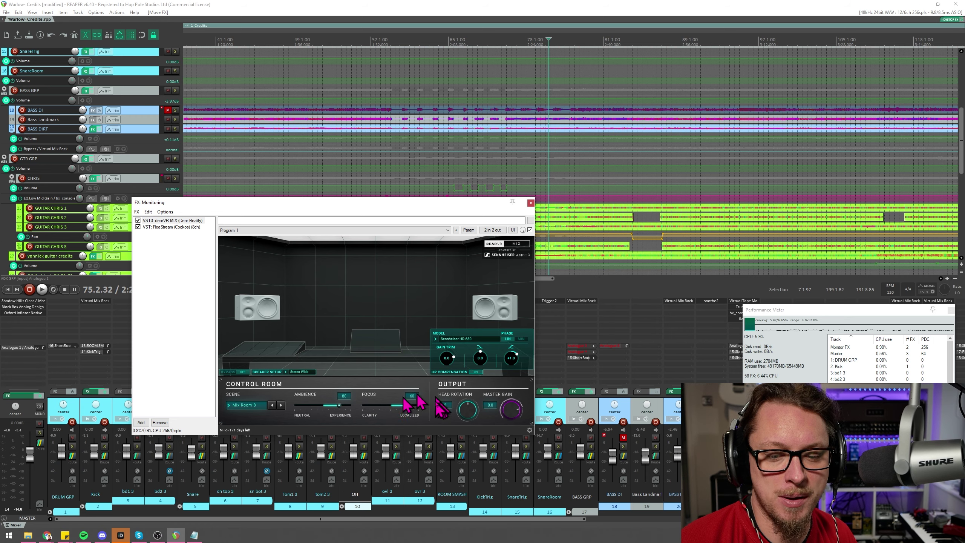
click(476, 371)
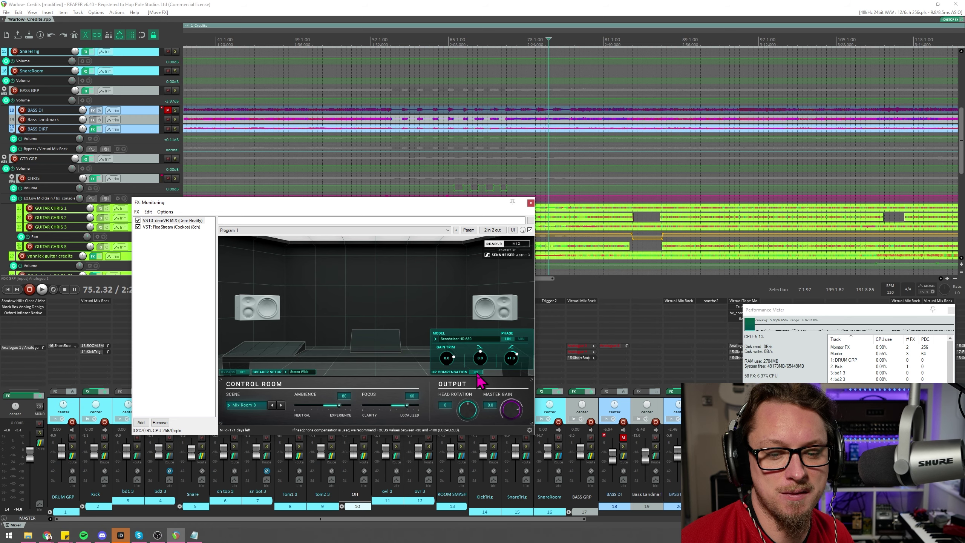